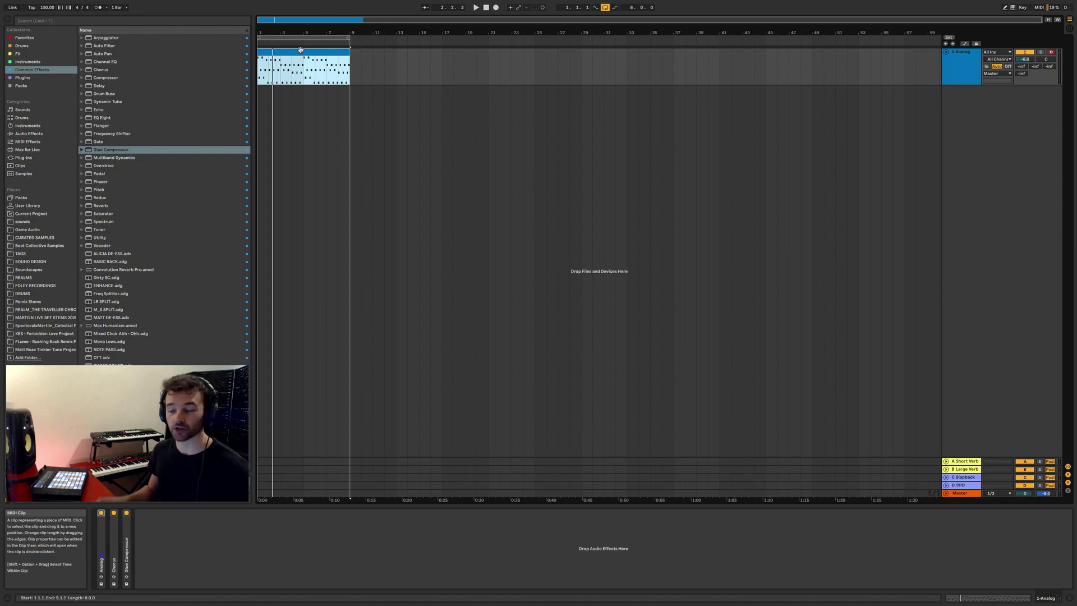
Step: Add a Reverb after the Glue Compressor on the Analog track and set its Dry/Wet to 100%
key("space")
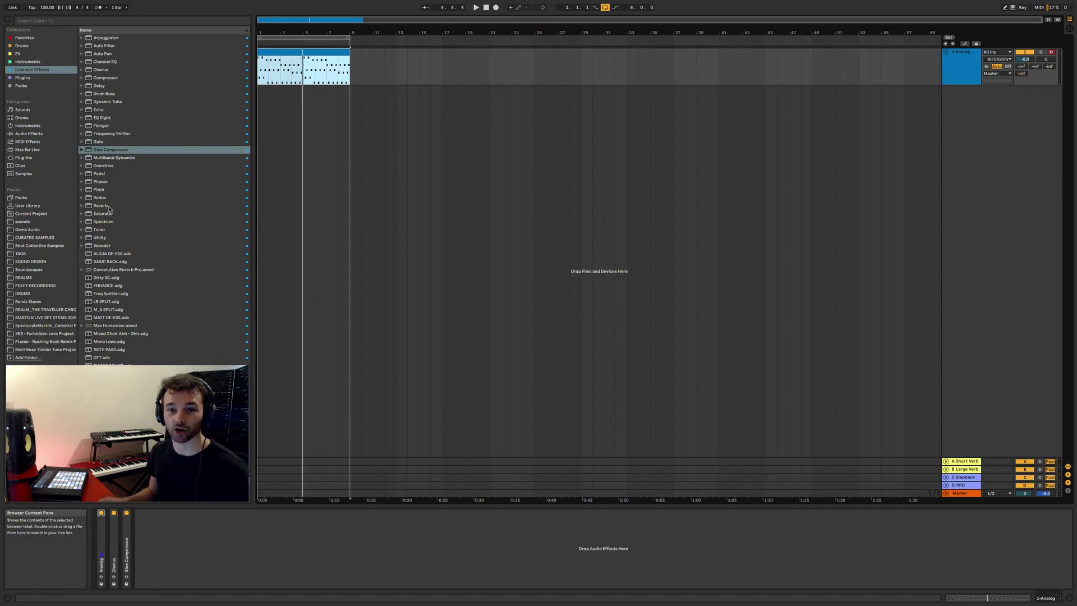
left_click_drag(96, 188, 290, 582)
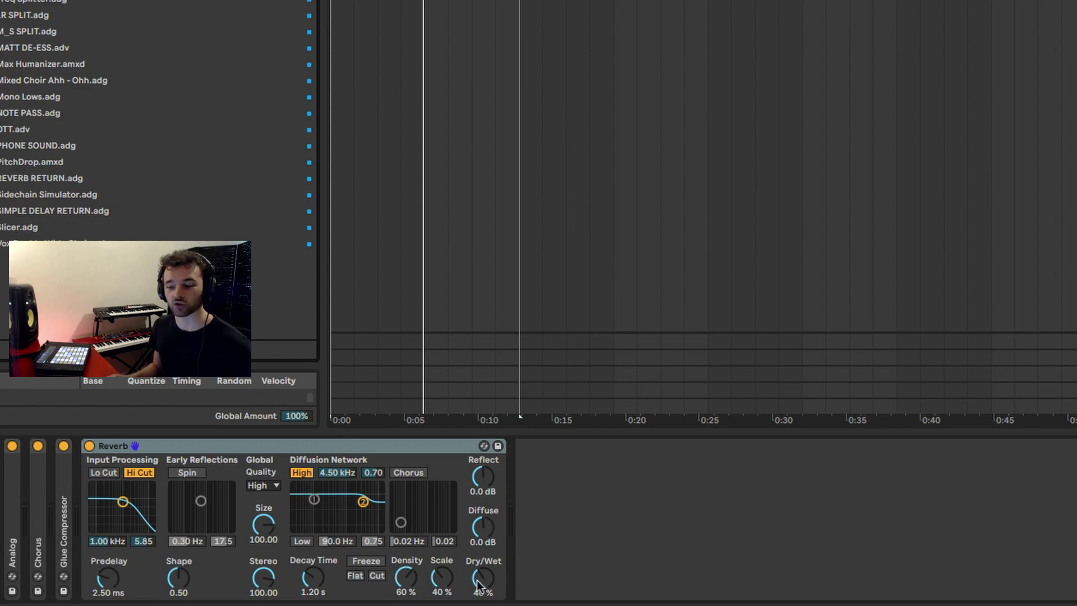
left_click_drag(482, 578, 483, 544)
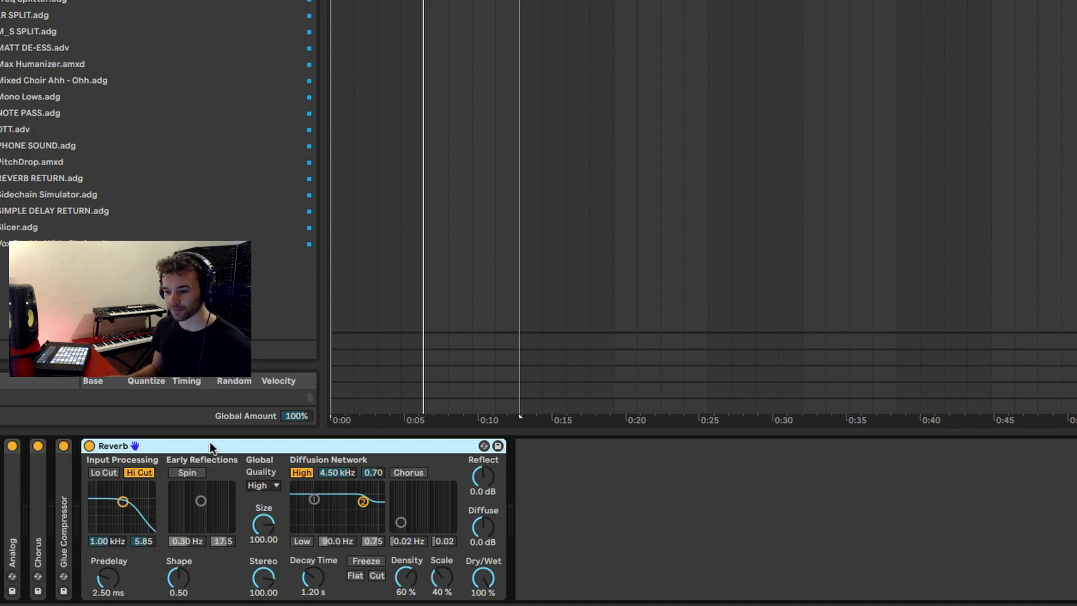
Step: Group the Reverb into an Audio Effect Rack, show its chain list and create a second empty chain
key("ctrl+g")
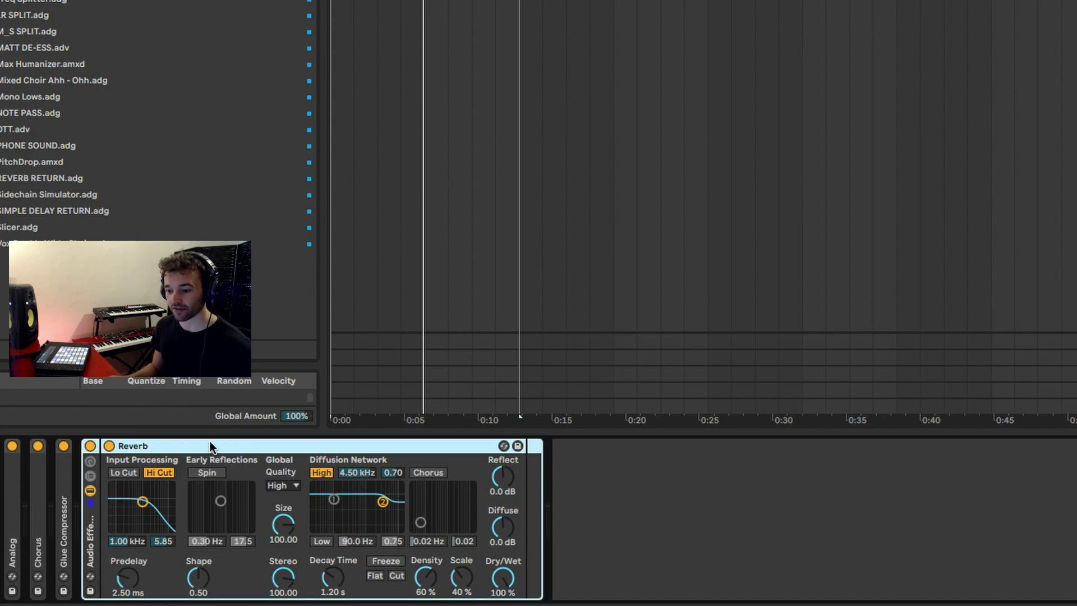
left_click(91, 478)
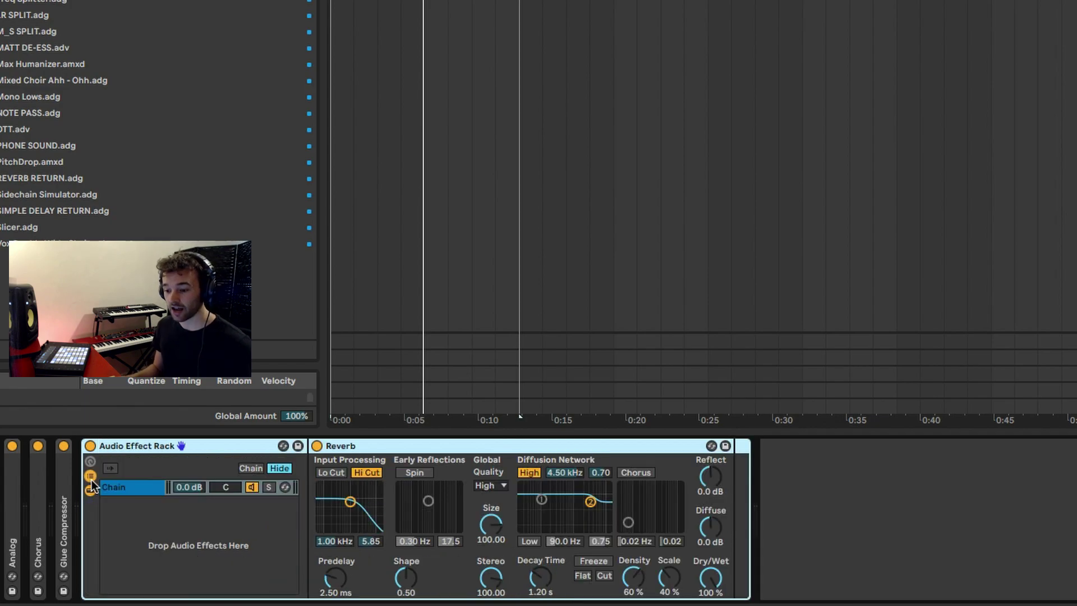
right_click(139, 509)
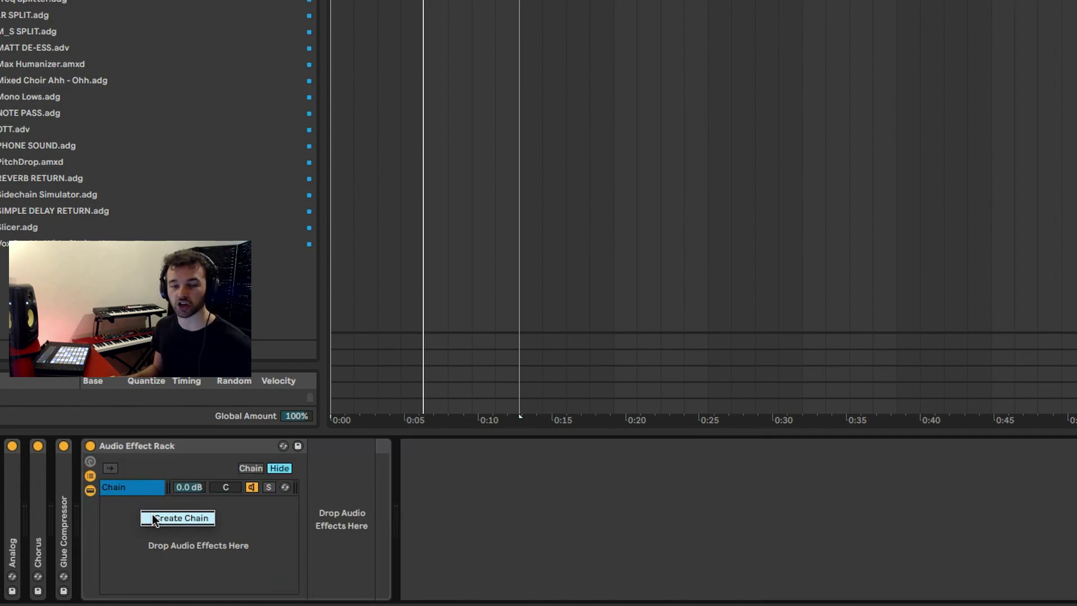
left_click(153, 516)
Step: Name the reverb chain Wet and the empty chain Dry, and set the Reverb's input high cut to about 2.31 kHz with bandwidth 5.10
left_click(138, 486)
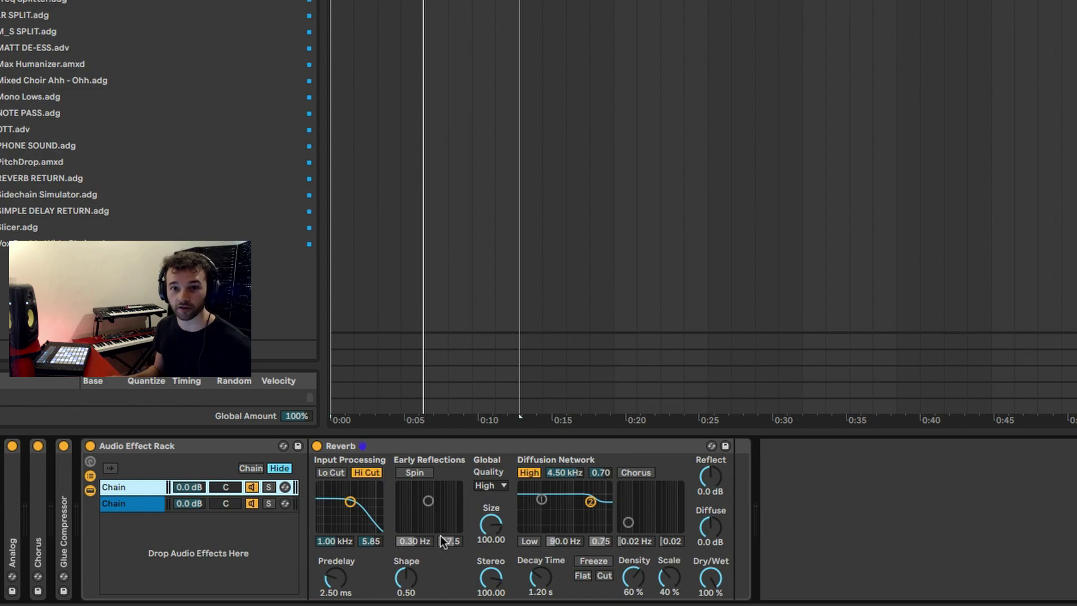
left_click(123, 505)
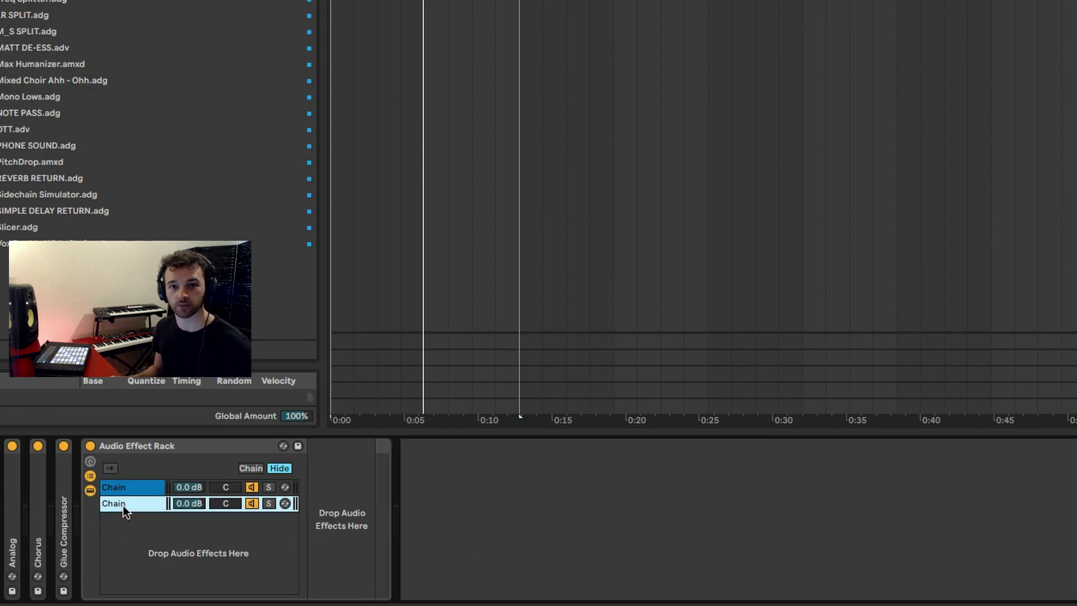
left_click(124, 489)
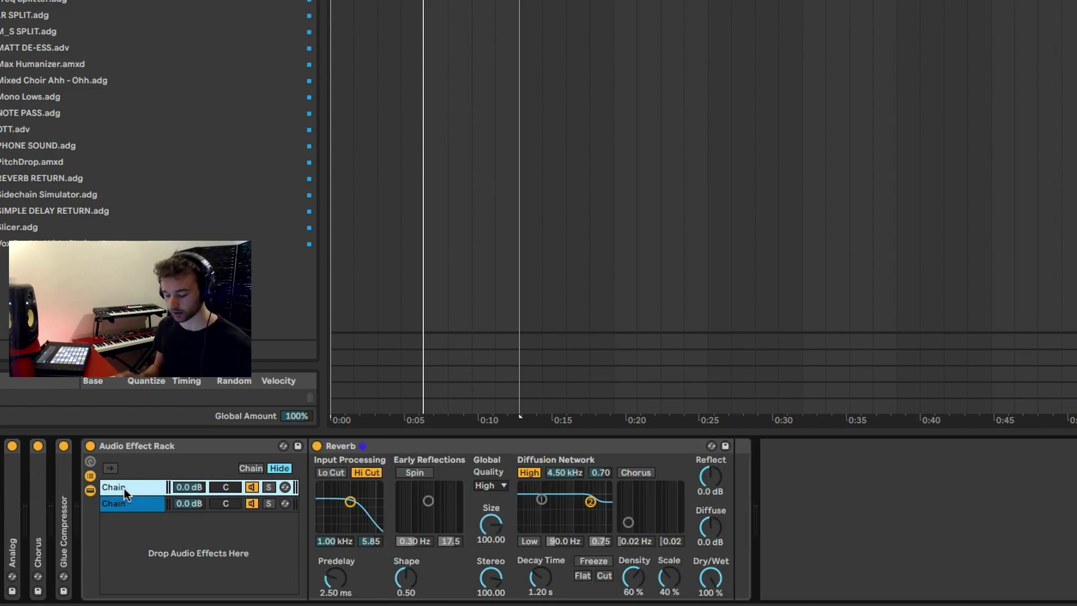
left_click(350, 502)
left_click_drag(350, 501, 358, 505)
left_click(178, 486)
mouse_move(178, 485)
left_mouse_down()
mouse_move(177, 508)
mouse_move(188, 486)
left_mouse_up()
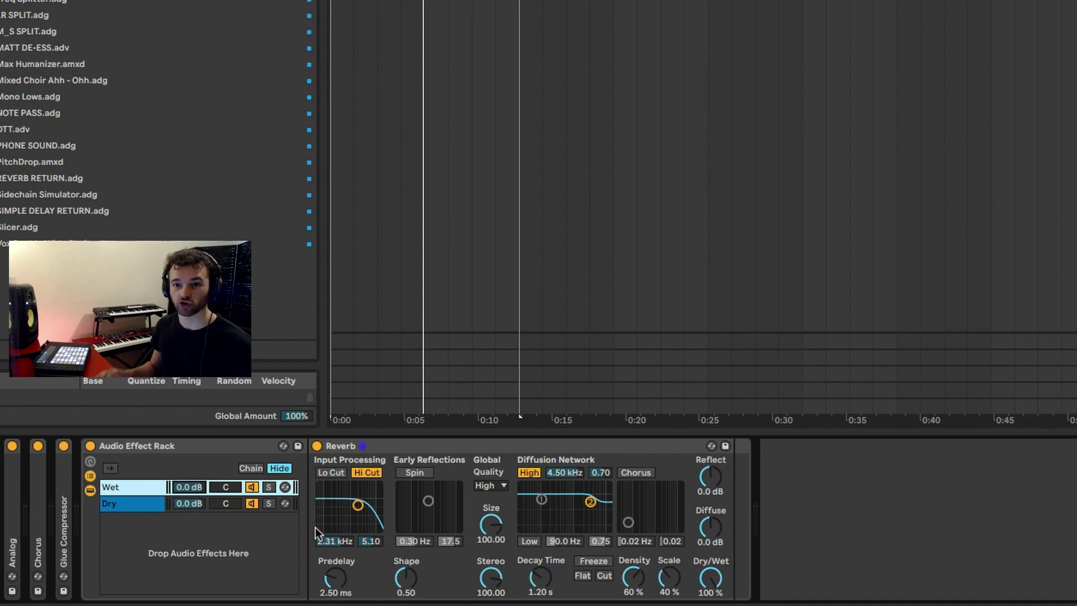
Step: Play back the clip to hear the Wet and Dry chains together
left_click(709, 582)
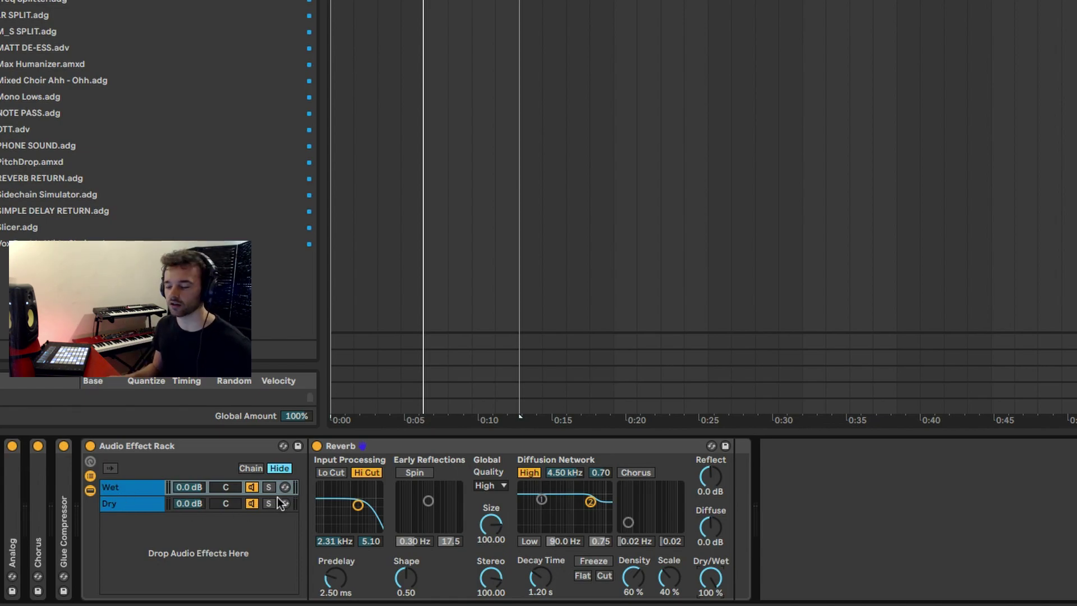
key("space")
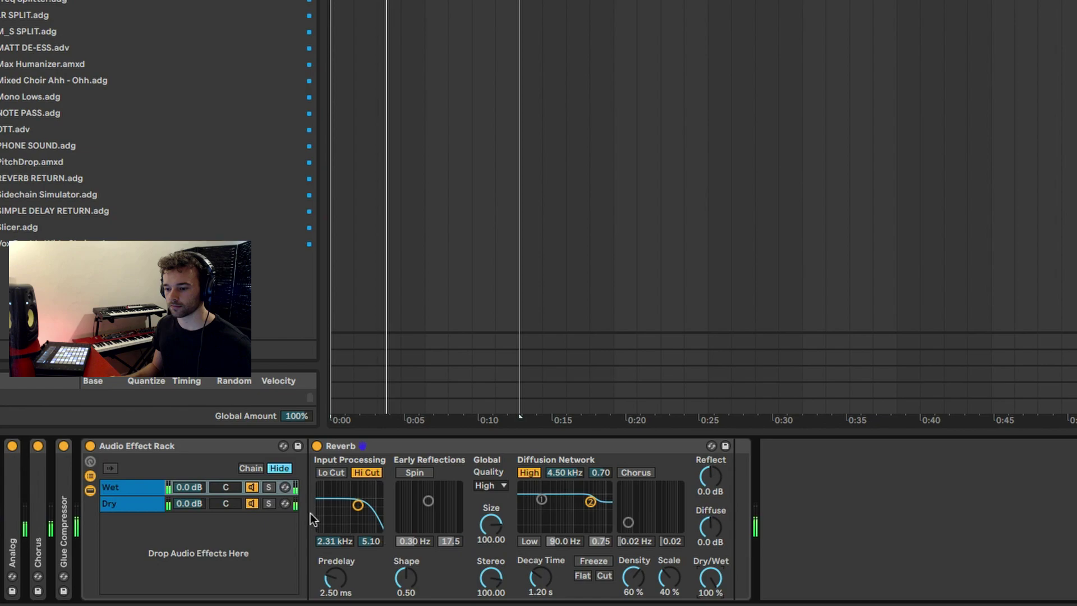
key("space")
Step: Try out the Wet and Dry chain volumes and reset both to 0.0 dB
left_click_drag(194, 486, 189, 510)
key("Delete")
left_click(190, 487)
key("Delete")
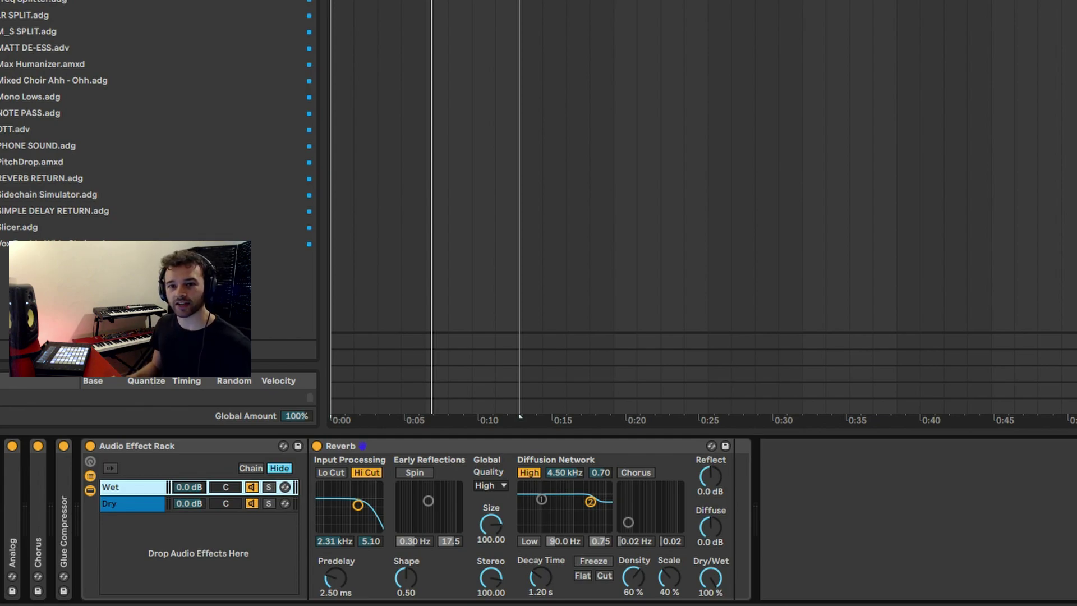
Step: Add a Utility before the Reverb in the Wet chain, map its gain to Macro 1 and leave that macro at 0.00 dB
left_click(68, 1)
left_click_drag(313, 413, 335, 495)
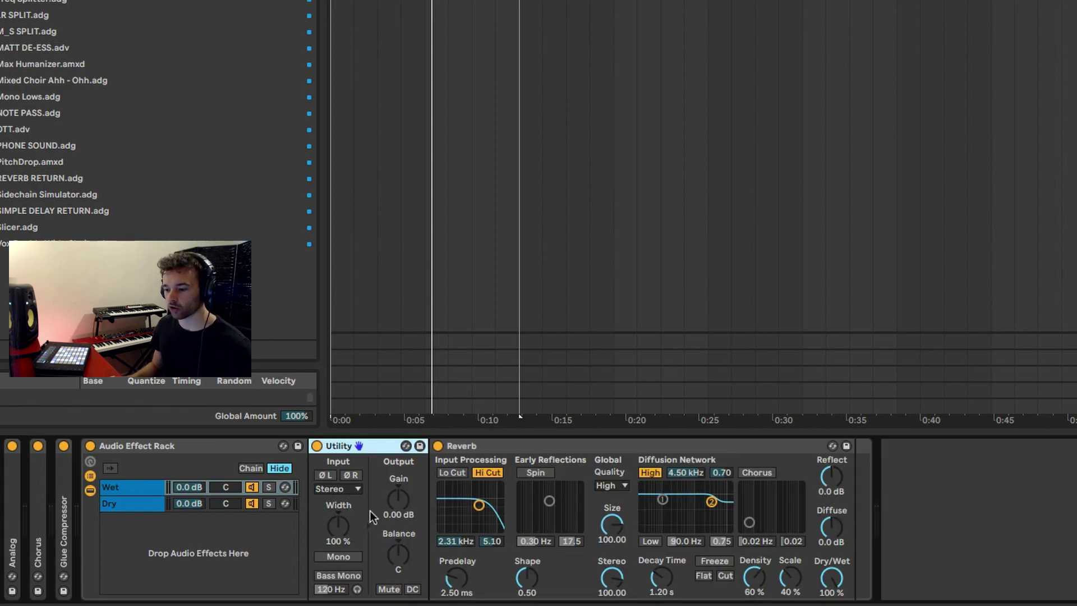
right_click(394, 498)
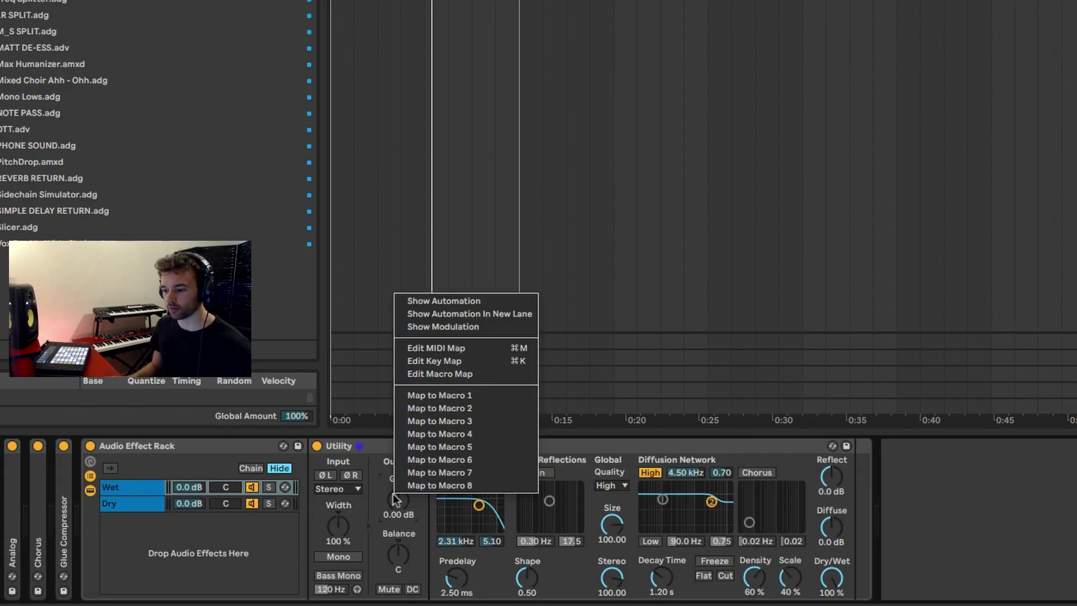
left_click(454, 397)
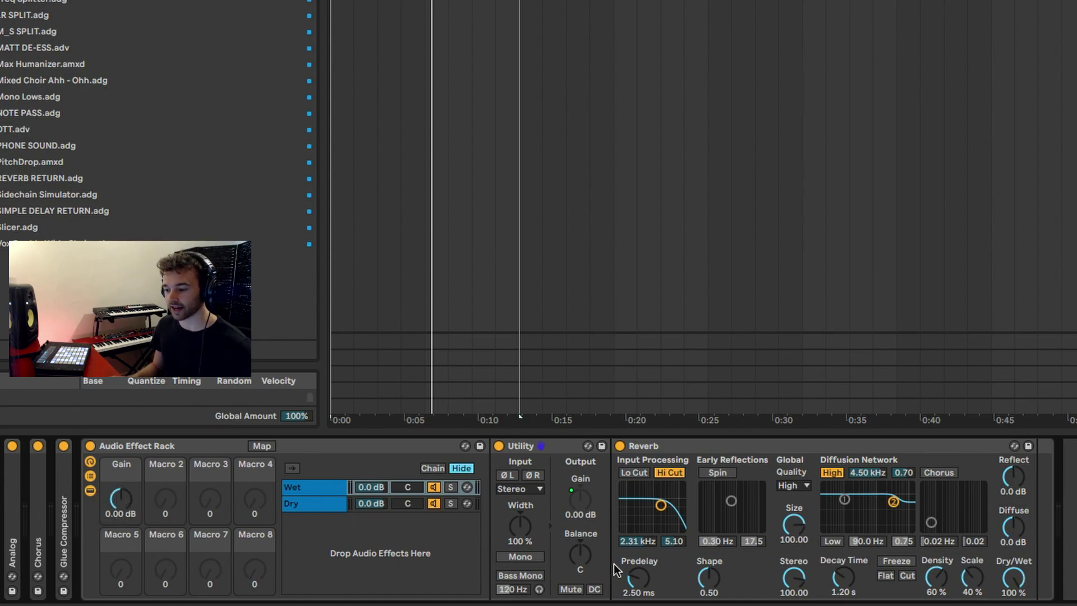
mouse_move(118, 497)
left_mouse_down()
mouse_move(117, 466)
mouse_move(113, 512)
mouse_move(117, 483)
mouse_move(120, 498)
left_mouse_up()
double_click(119, 494)
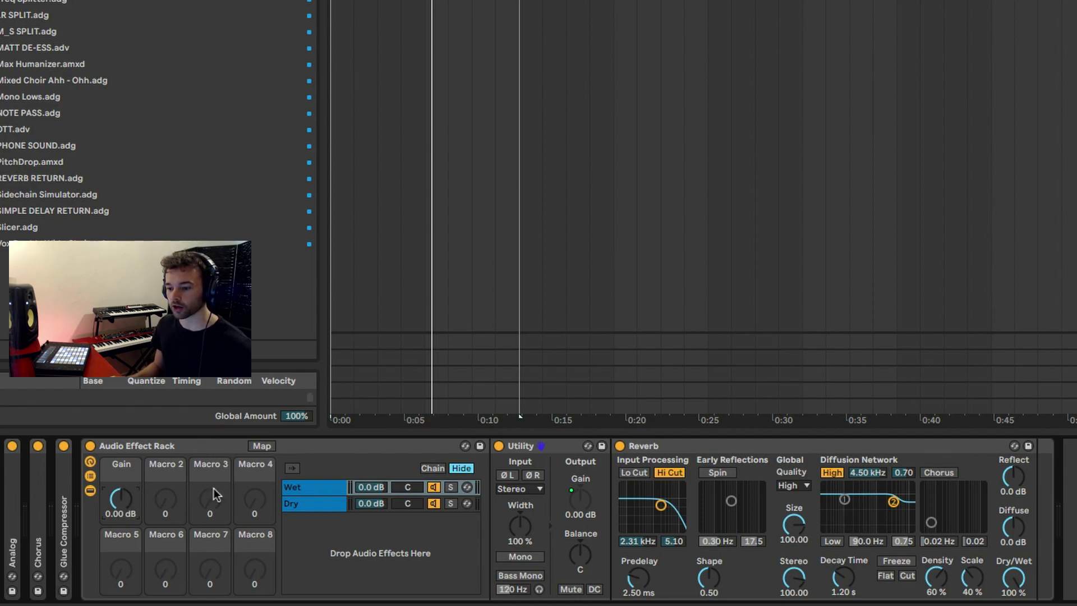
Step: Lower the maximum of the Gain macro's mapping range and turn the macro down to -inf dB
left_click(254, 447)
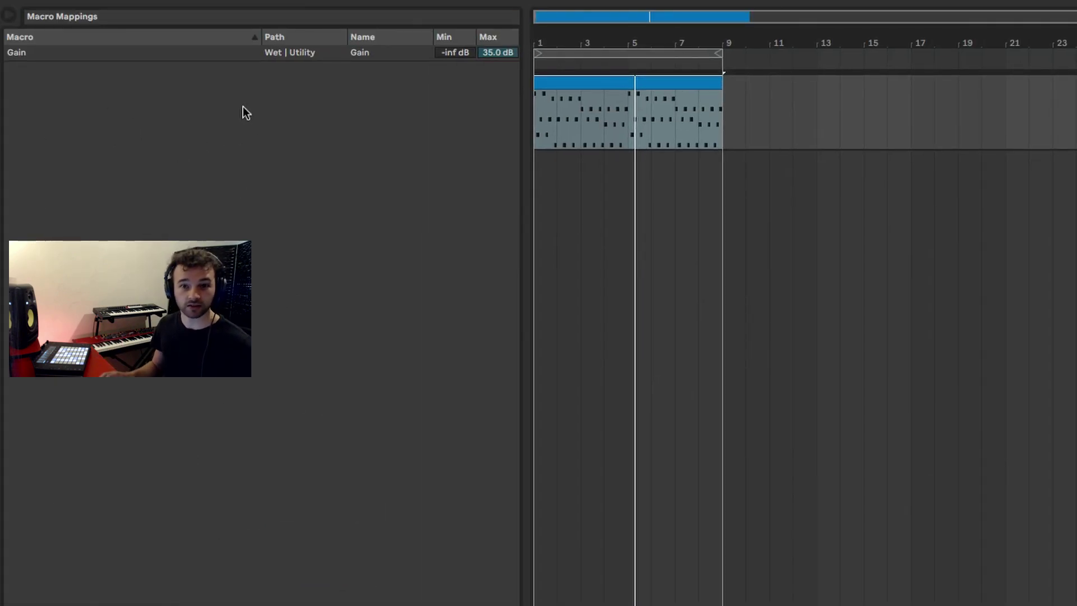
left_click(499, 52)
key("Return")
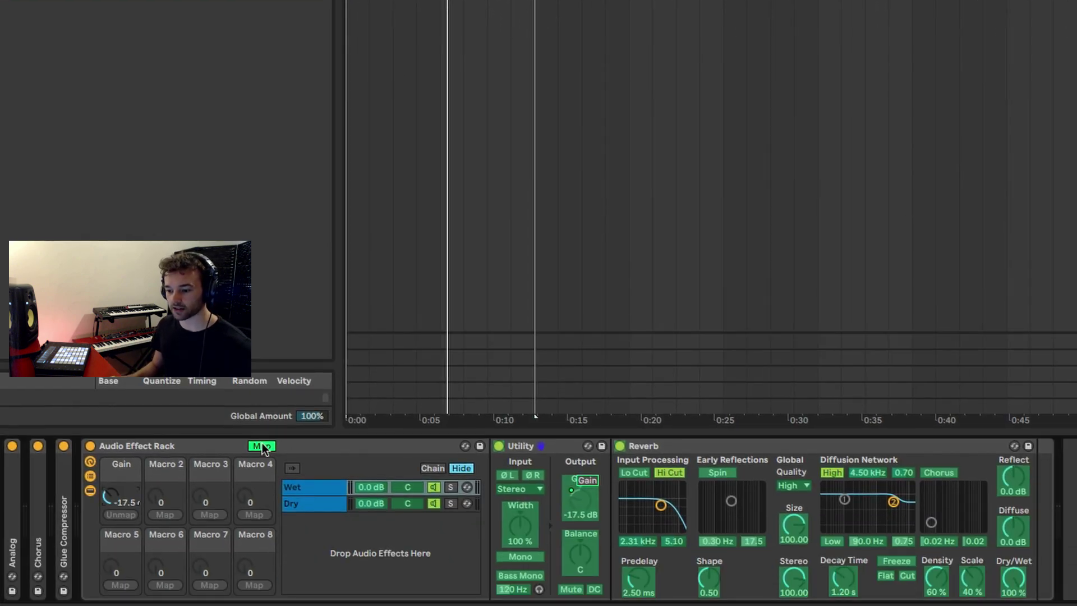
left_click(262, 446)
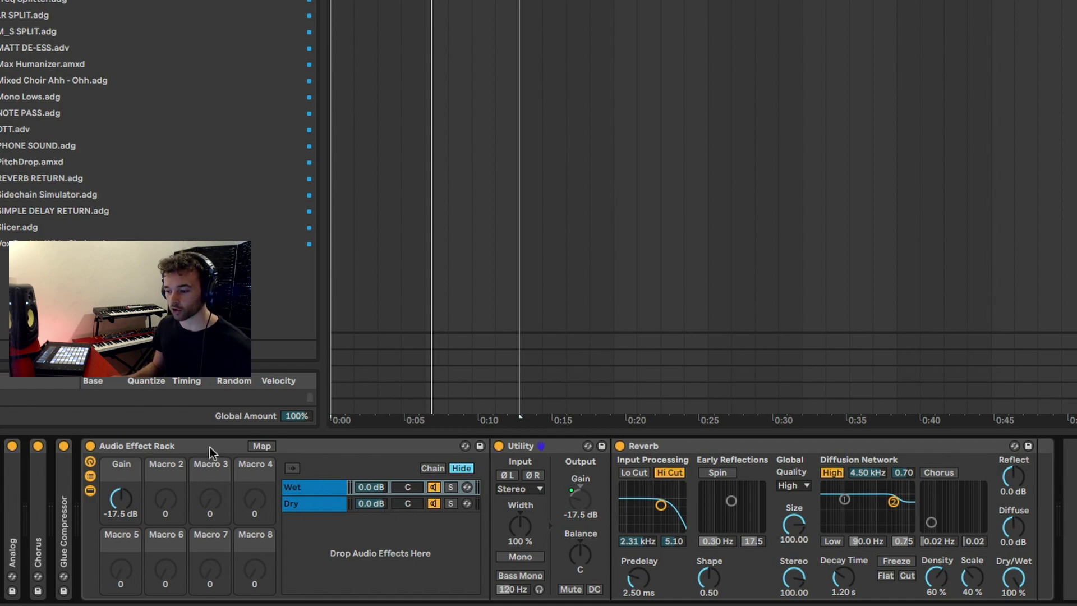
mouse_move(137, 512)
left_mouse_down()
mouse_move(137, 482)
mouse_move(137, 533)
left_mouse_up()
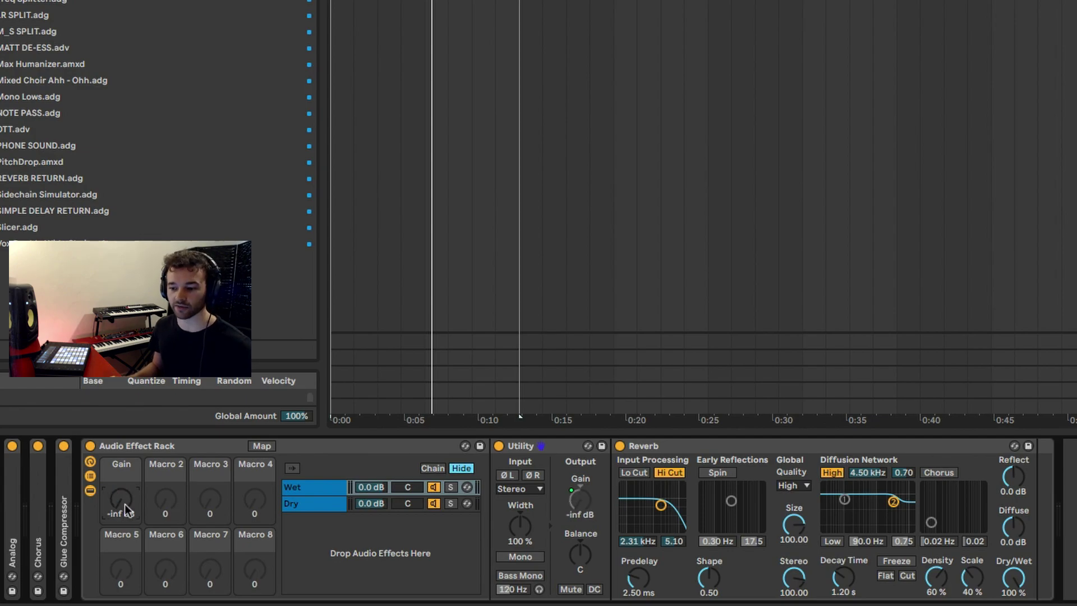
Step: Try raising the track's send A in the Session View and turn it back down to minimum
key("Tab")
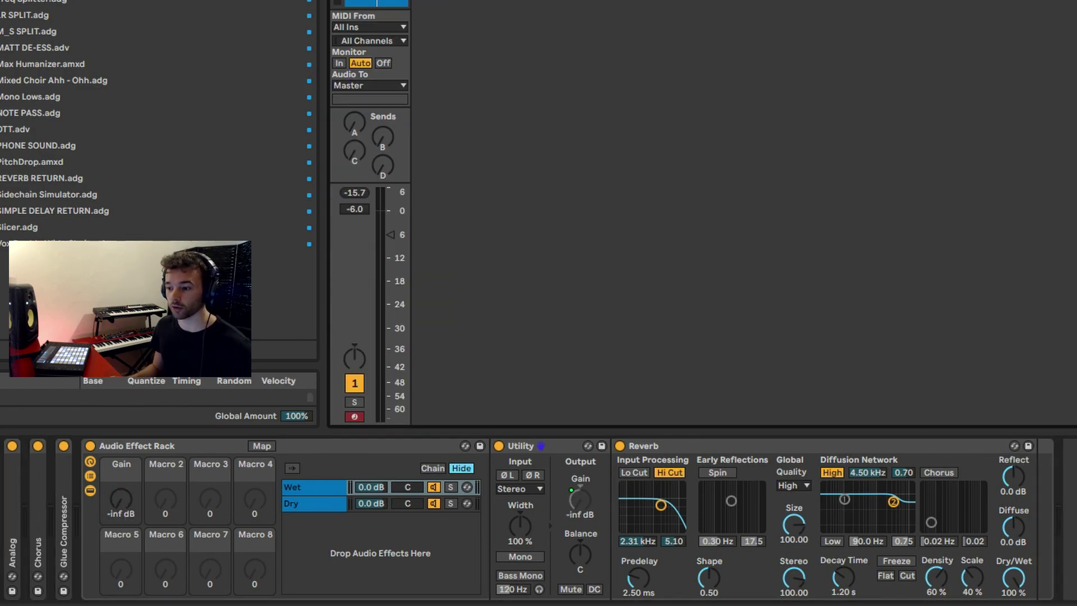
left_click_drag(356, 126, 356, 84)
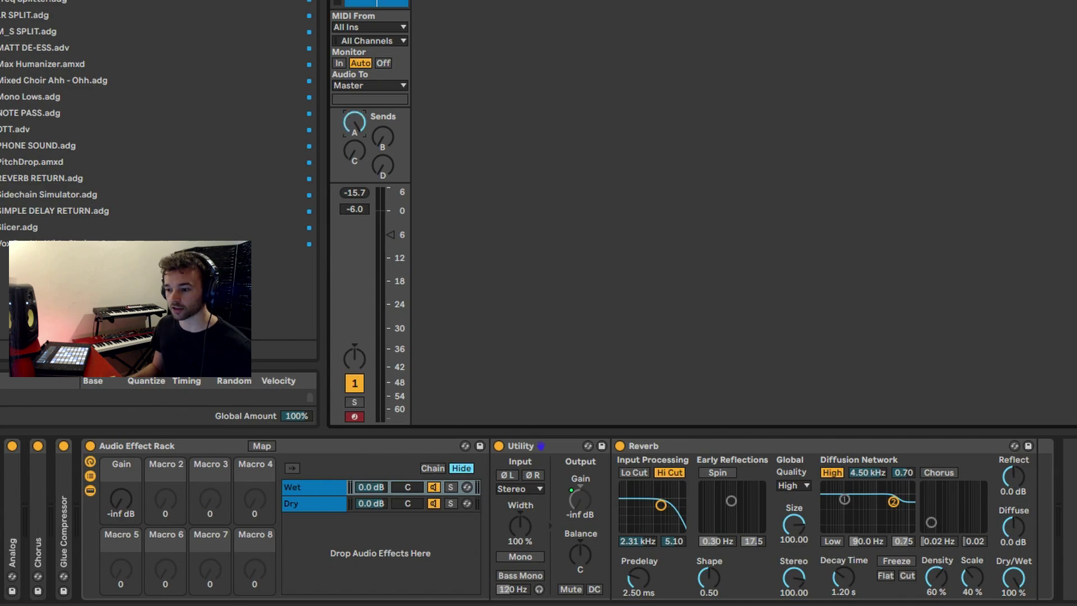
left_click_drag(356, 126, 355, 191)
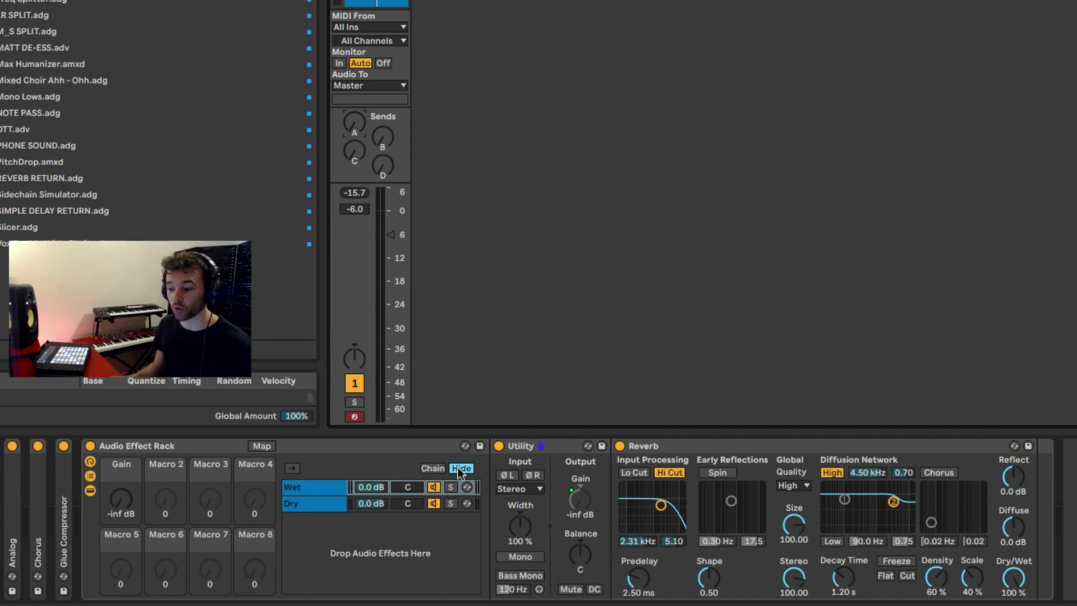
Step: Map the Wet chain's volume to Macro 8 and rename that macro WET
right_click(378, 486)
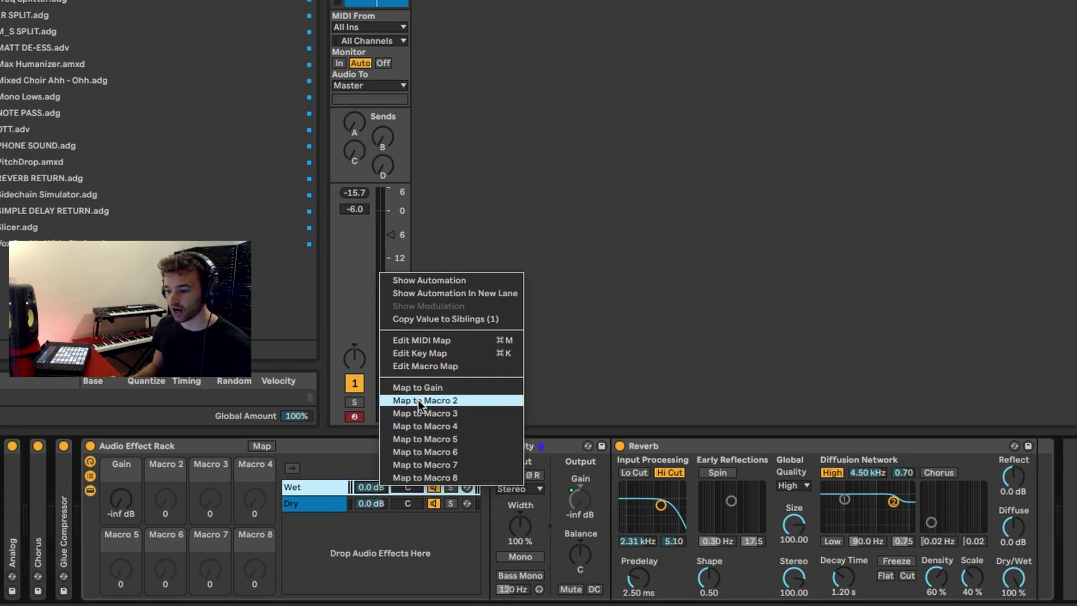
left_click(443, 477)
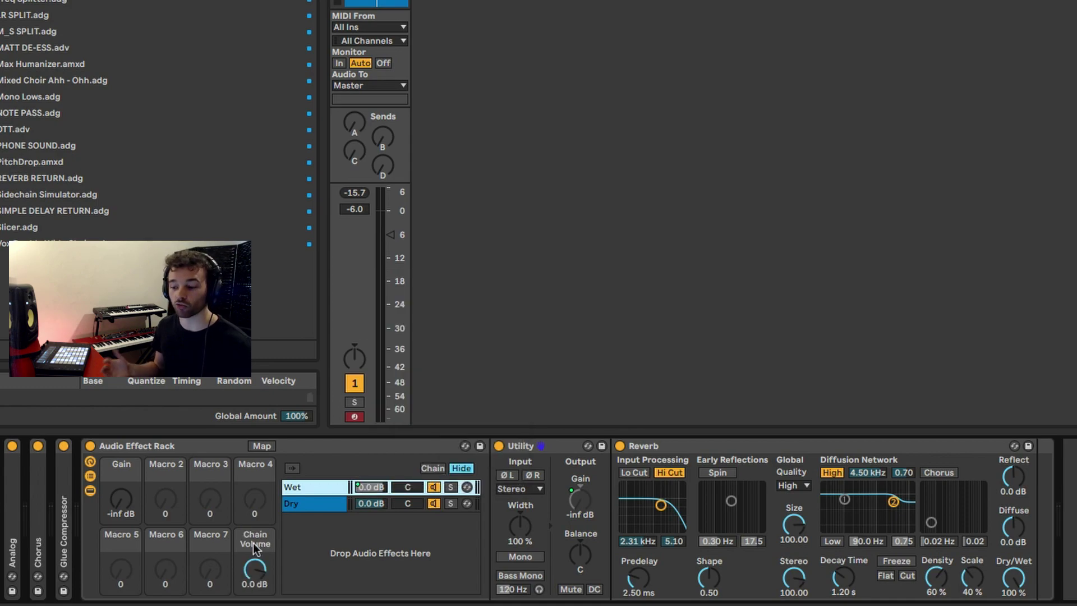
left_click(270, 576)
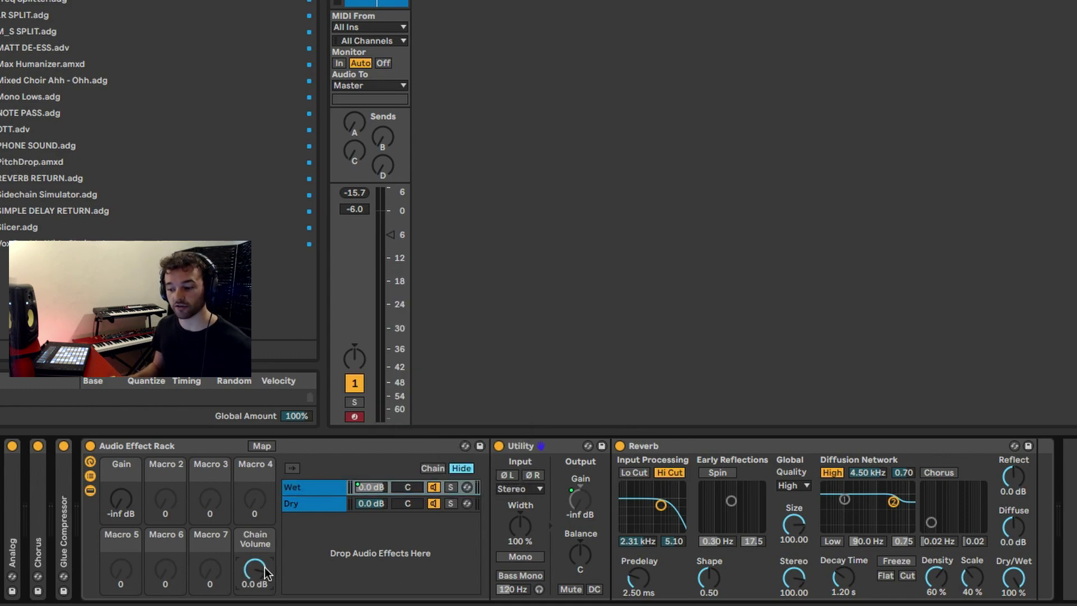
key("ctrl+r")
type("W")
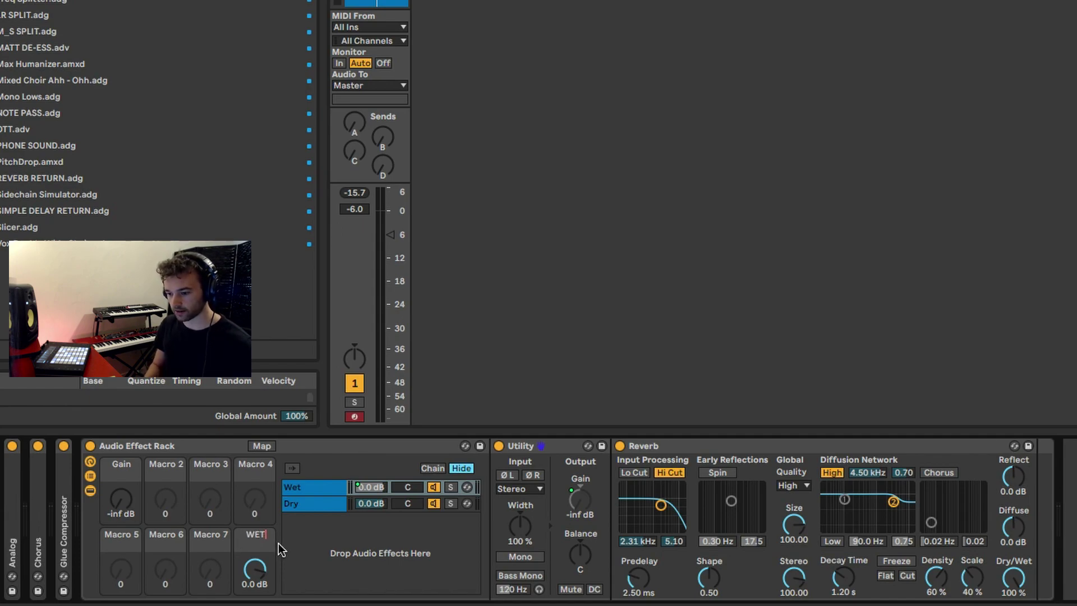
Step: Map the Dry chain's volume to Macro 7 and rename that macro DRY
left_click(316, 506)
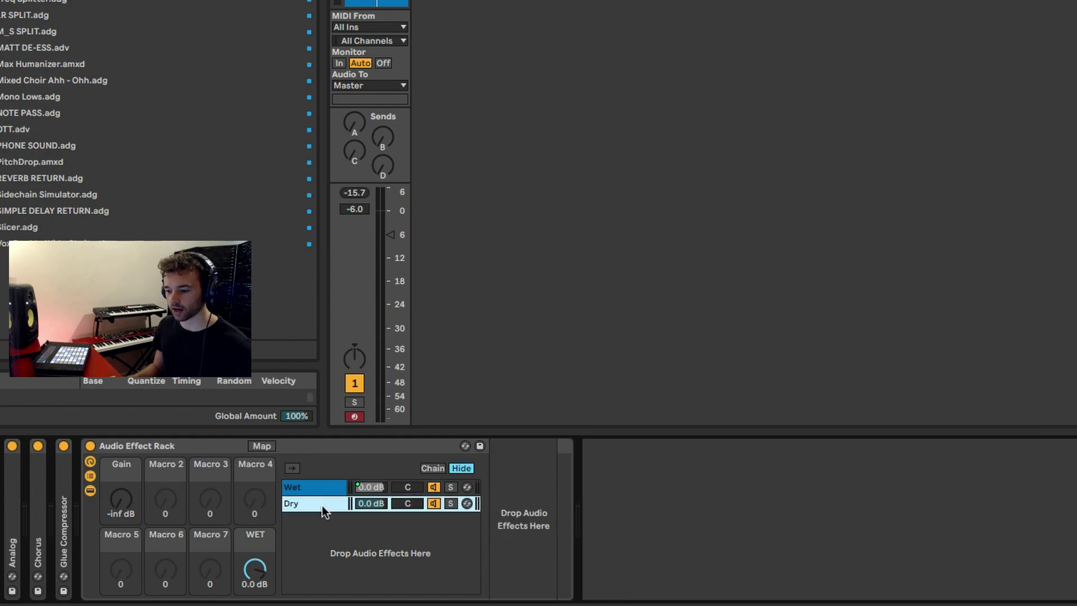
right_click(321, 504)
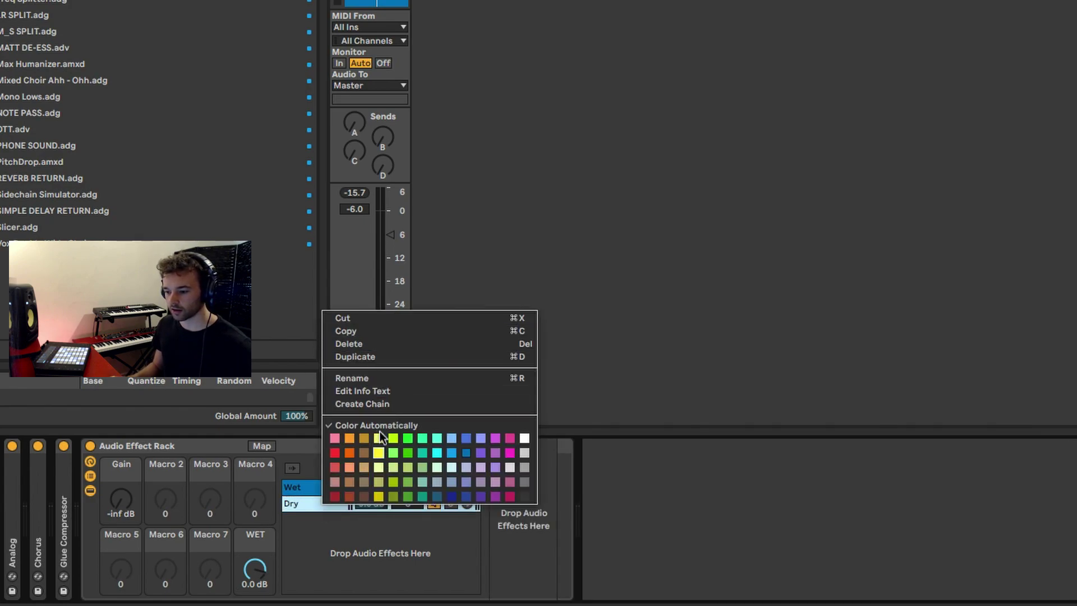
left_click(345, 546)
right_click(372, 500)
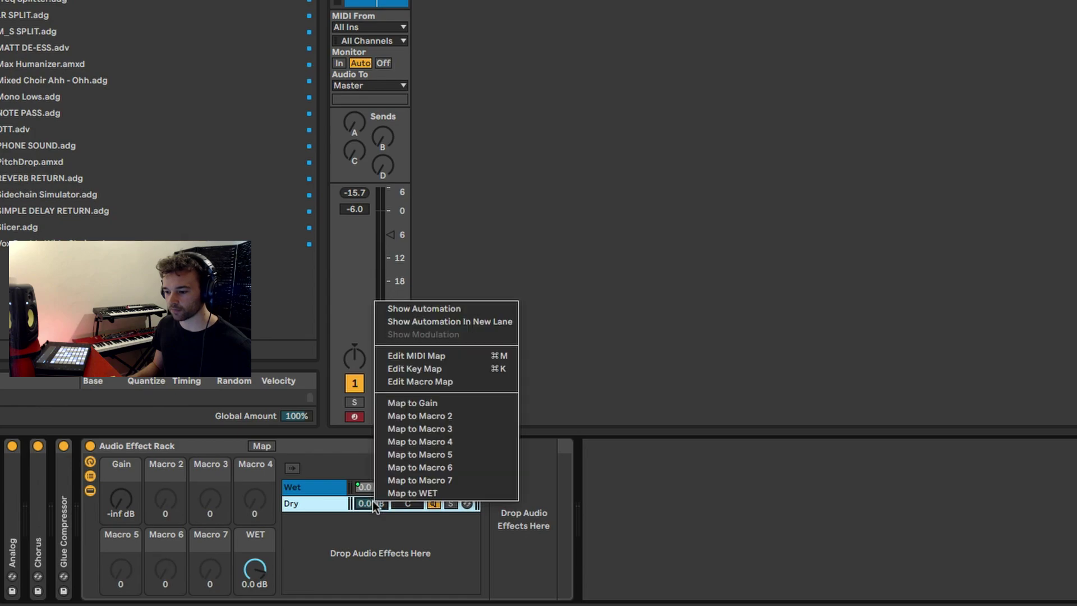
left_click(447, 481)
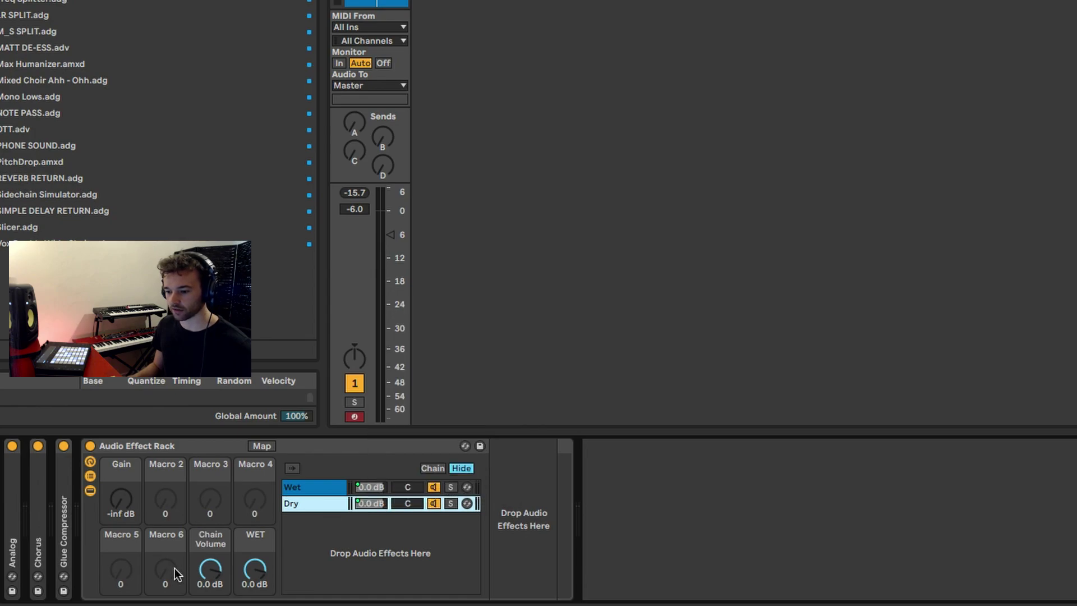
left_click(209, 547)
key("ctrl+r")
type("DRY")
key("Return")
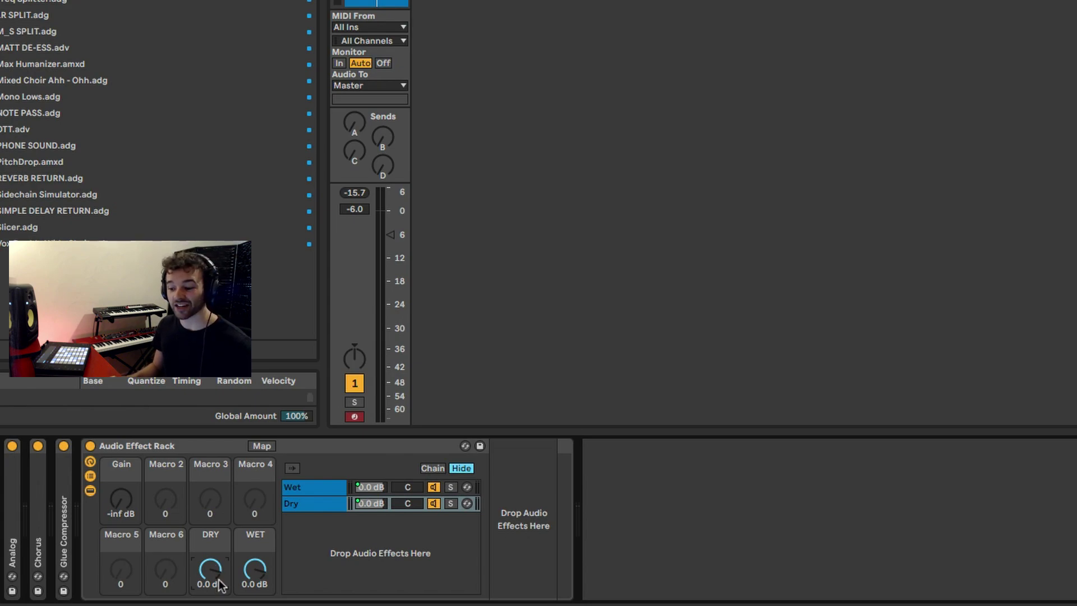
Step: Try turning the DRY macro, undo the change, and go back to the Wet chain's devices
left_click_drag(208, 580, 212, 573)
key("ctrl+z")
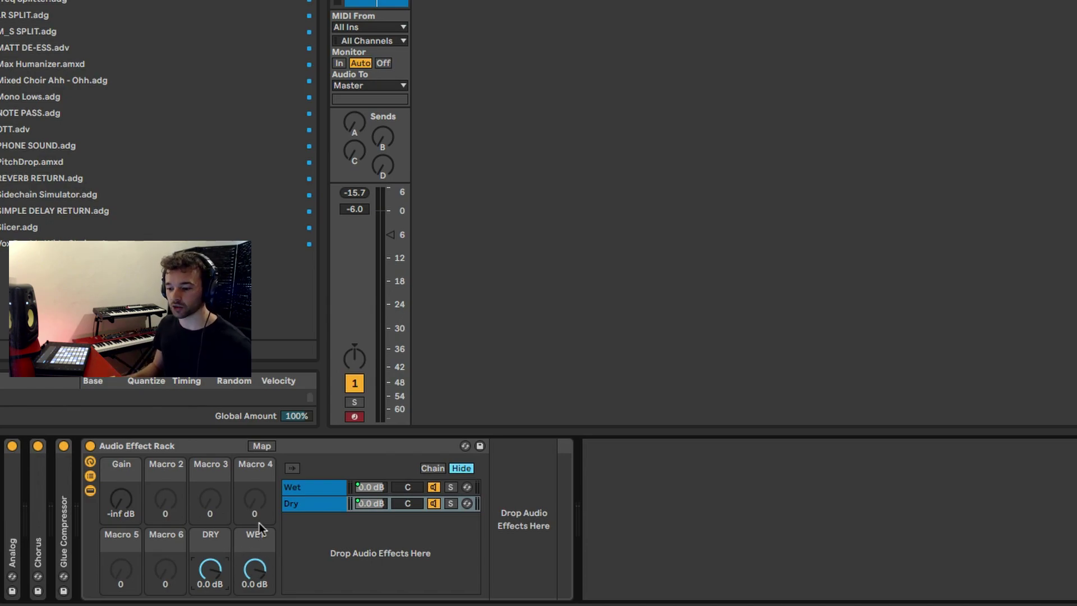
left_click(296, 490)
left_click(303, 506)
left_click(301, 489)
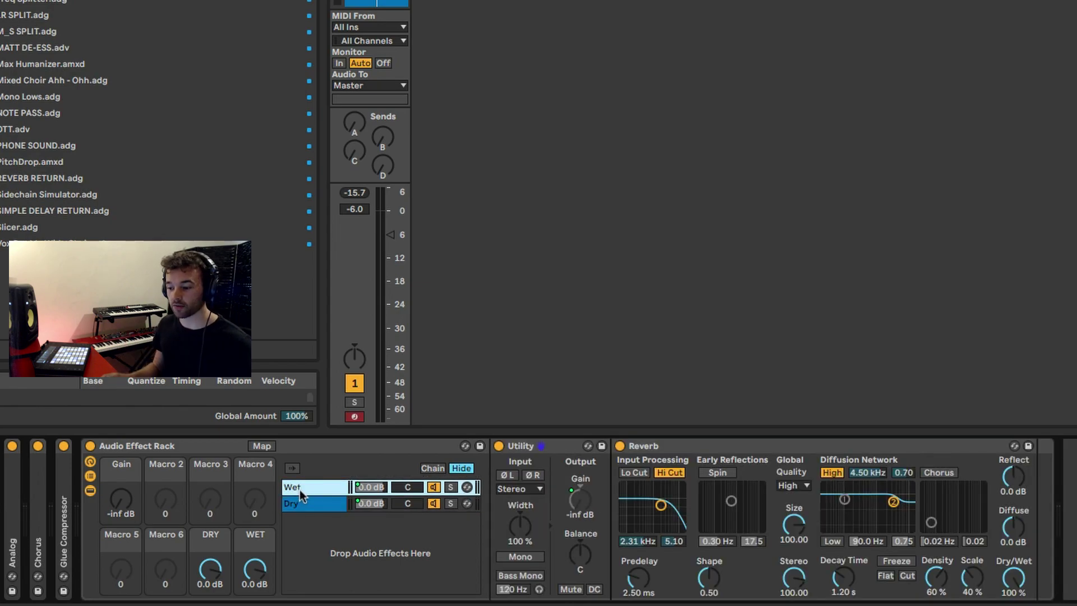
Step: Start playback and raise the rack's Gain macro to 0 dB
left_click(121, 500)
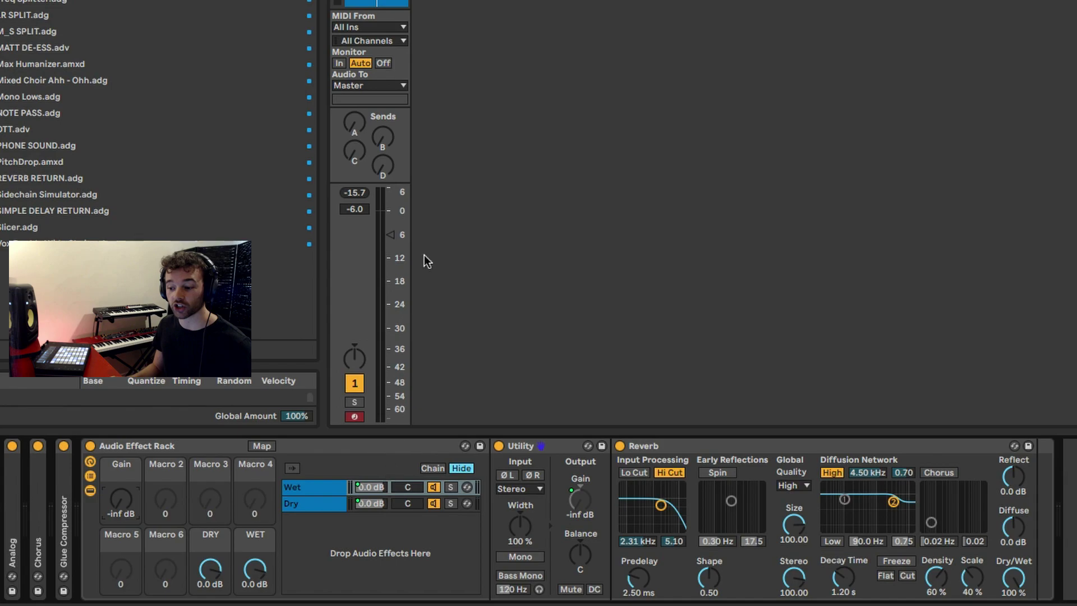
key("space")
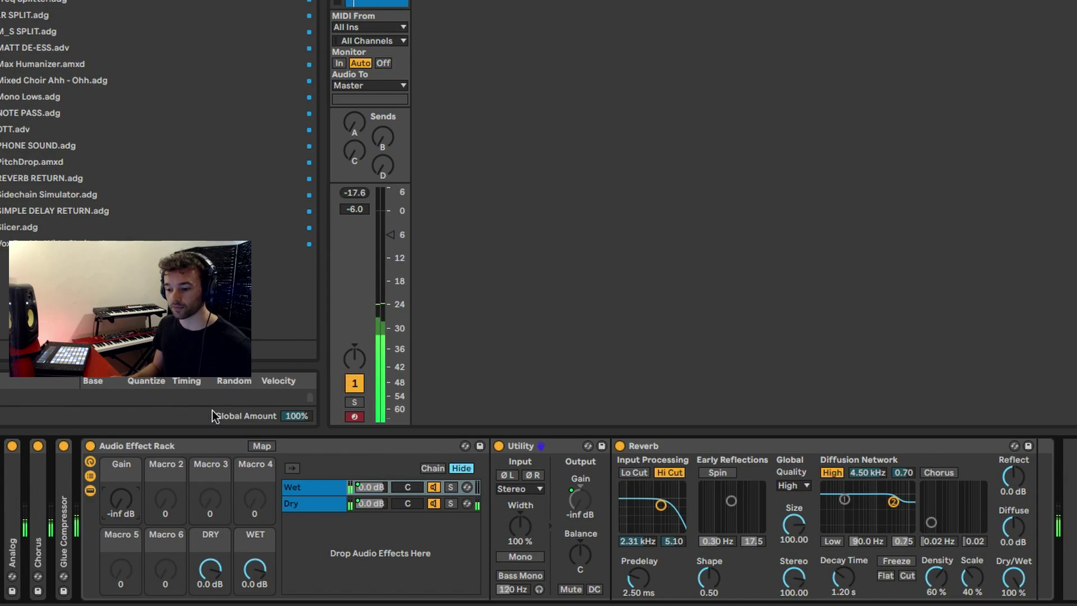
left_click_drag(115, 511, 115, 455)
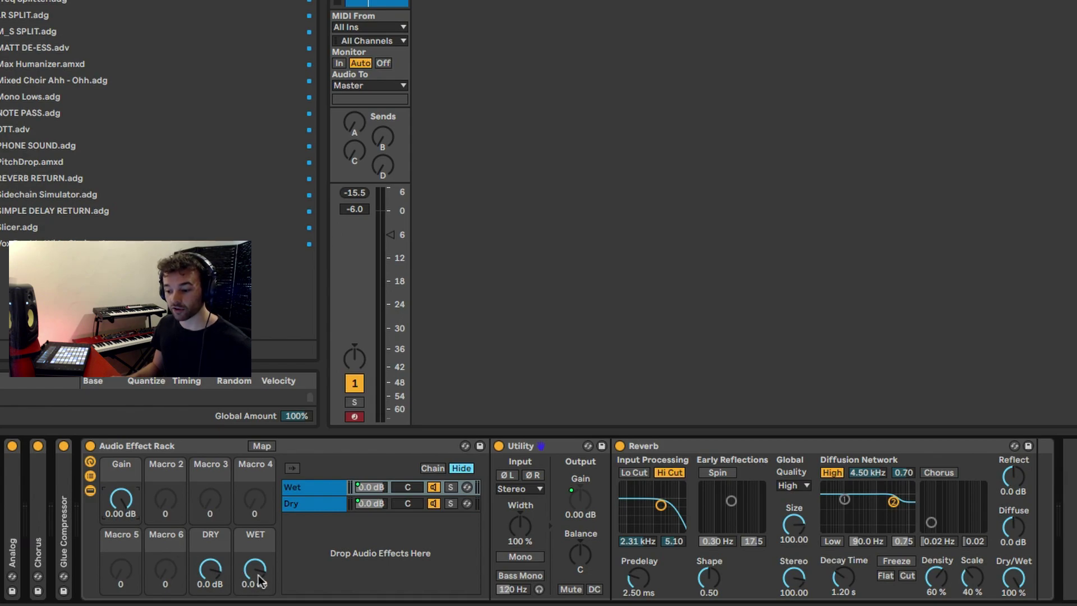
Step: Try different balances of the Gain, DRY and WET macros while the track plays
mouse_move(260, 575)
left_mouse_down()
mouse_move(260, 587)
mouse_move(259, 574)
left_mouse_up()
left_click_drag(121, 498, 121, 515)
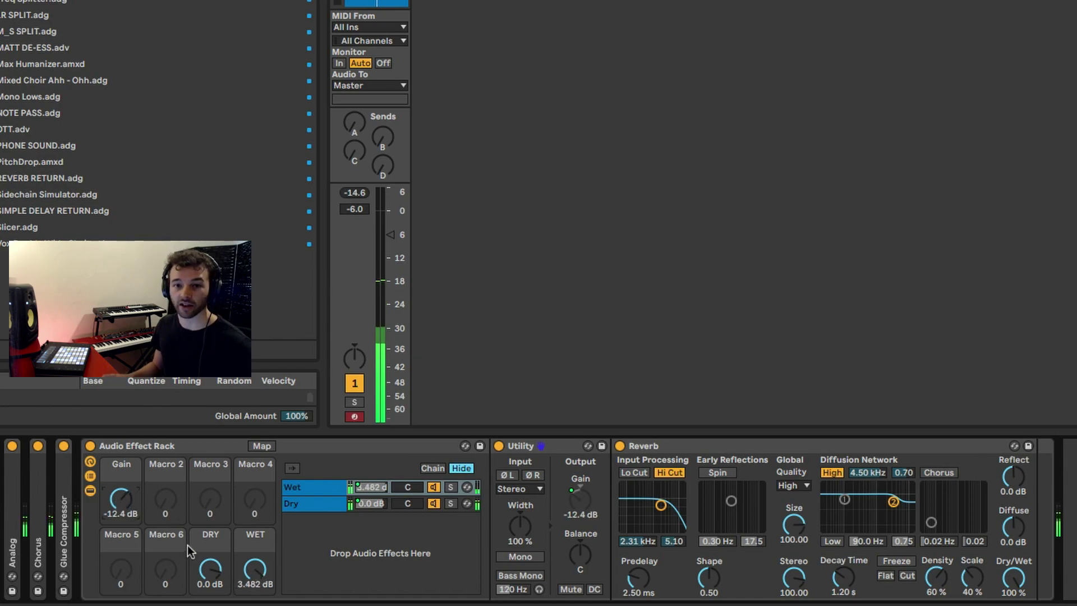
left_click_drag(205, 570, 258, 578)
left_click_drag(135, 511, 135, 504)
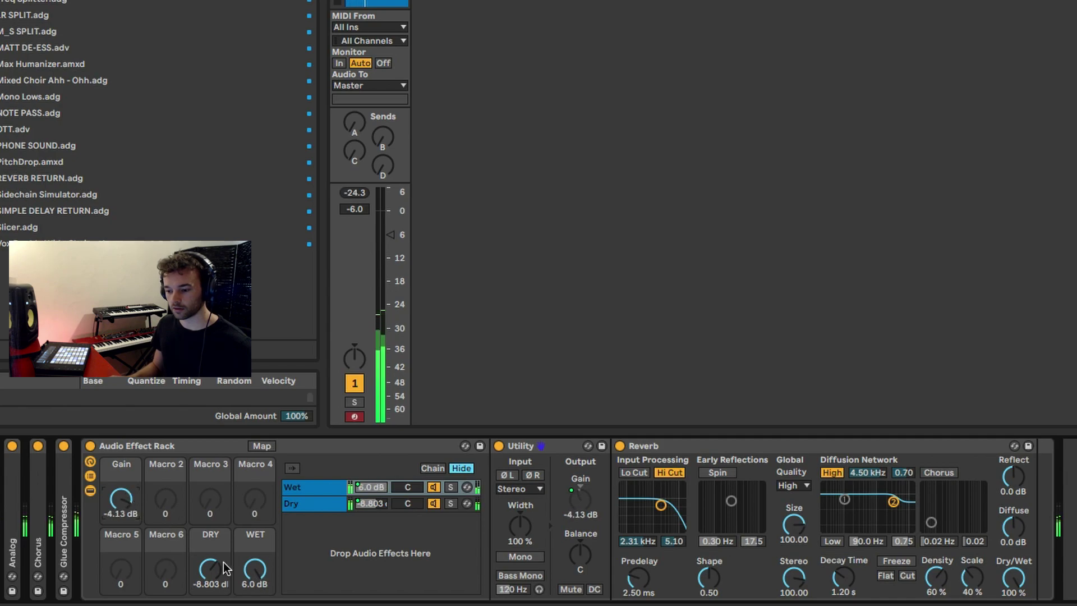
left_click_drag(217, 576, 253, 581)
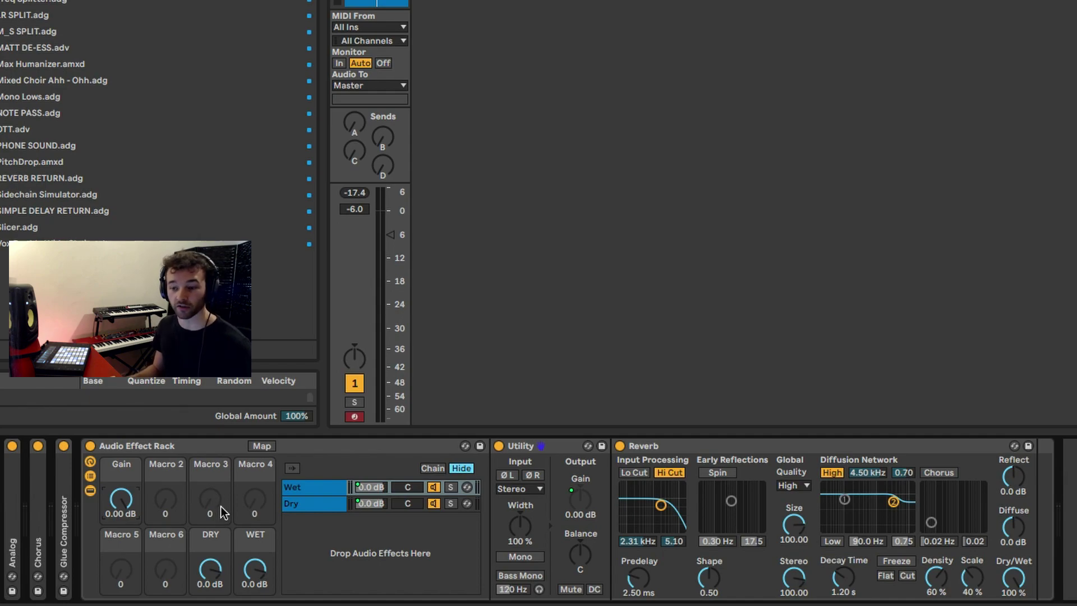
Step: Map the Reverb's Decay Time to Macro 2, Predelay to Macro 3 and Size to Macro 4
right_click(846, 581)
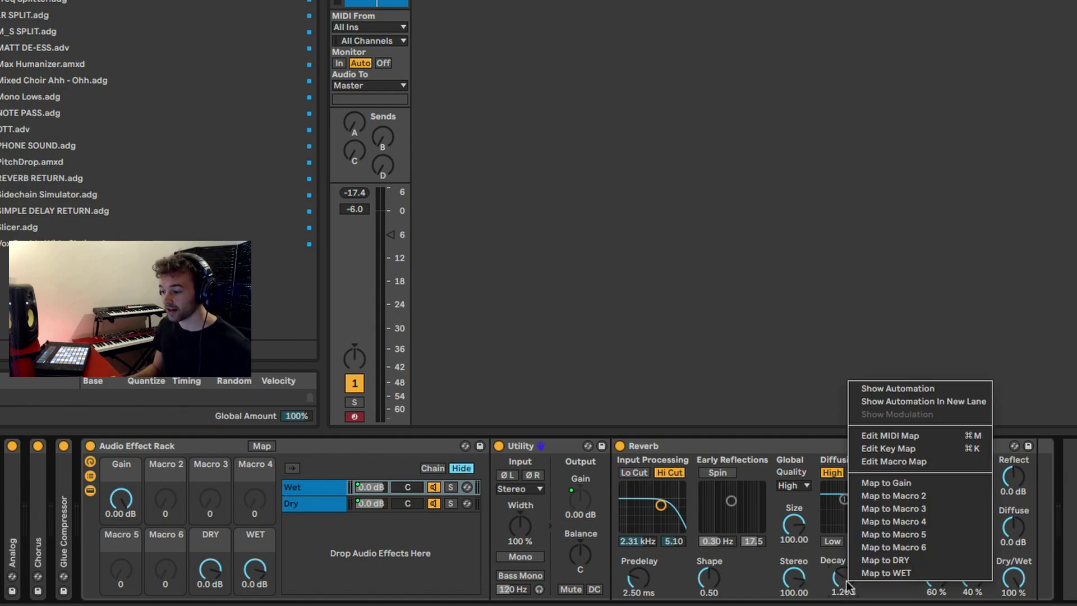
left_click(900, 496)
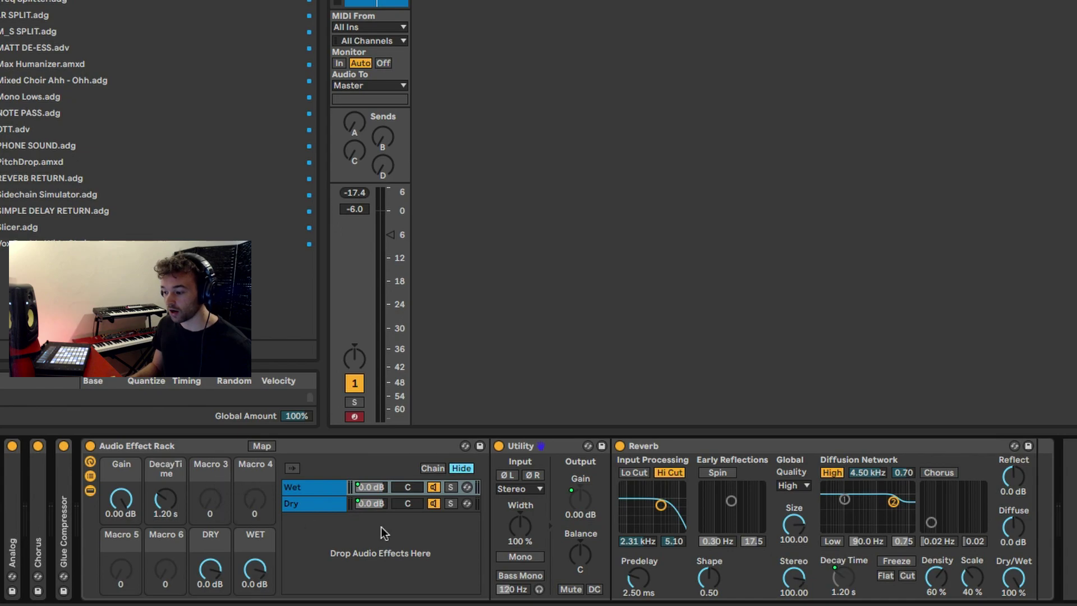
right_click(640, 579)
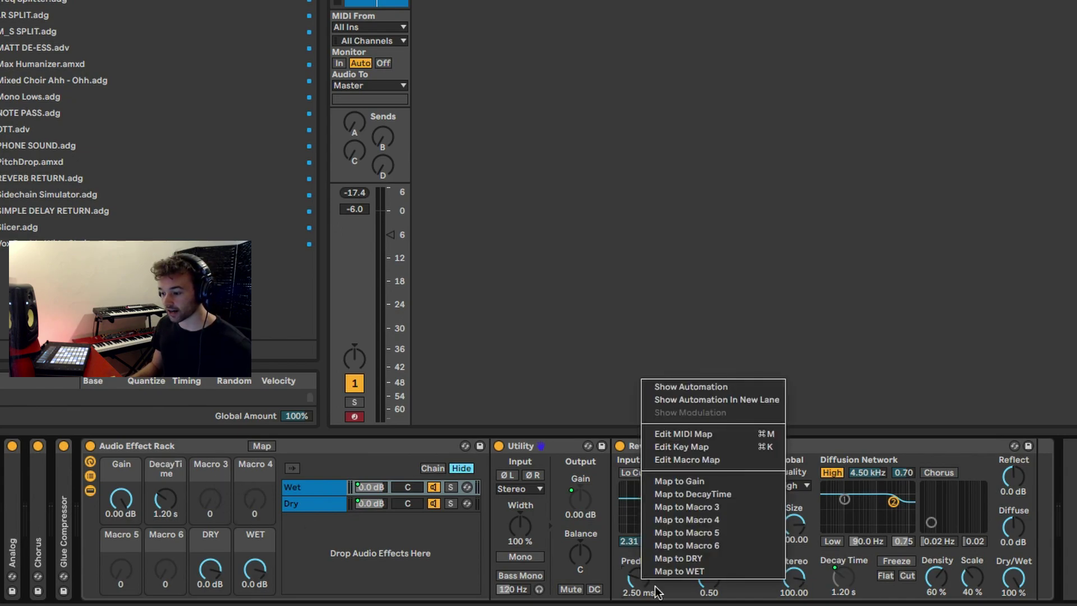
left_click(712, 505)
right_click(795, 525)
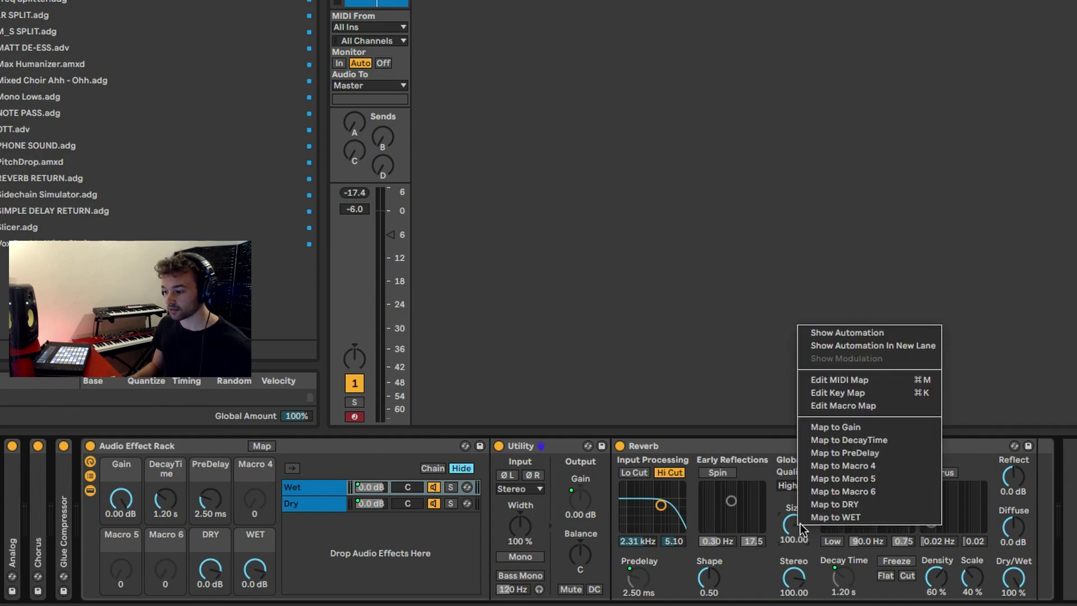
left_click(878, 464)
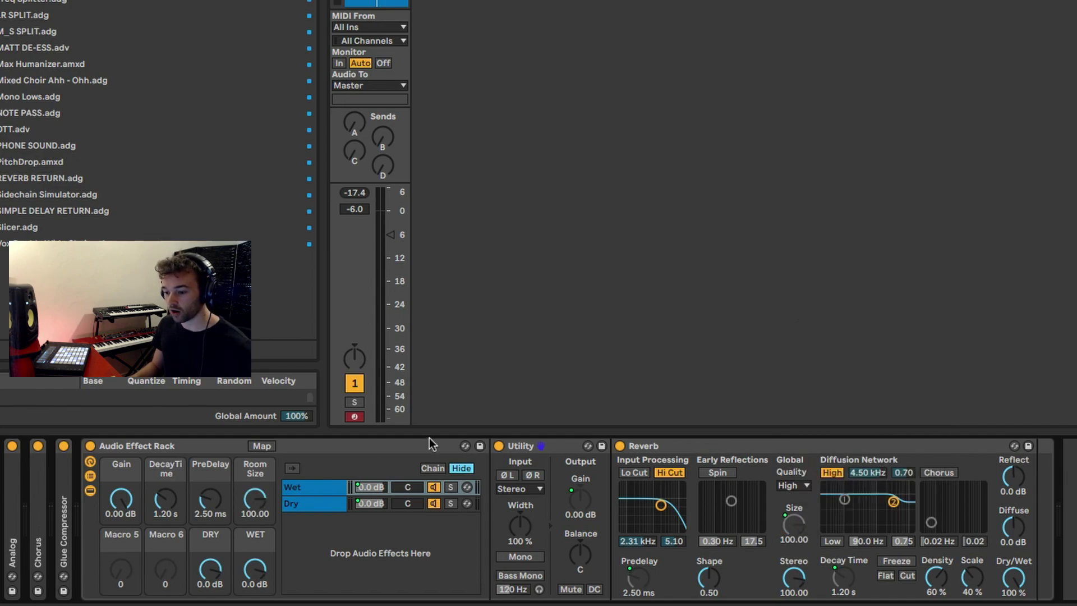
Step: In the rack's macro mappings, set the maximum of DecayTime to 30 s and of PreDelay to 100 ms
left_click(255, 448)
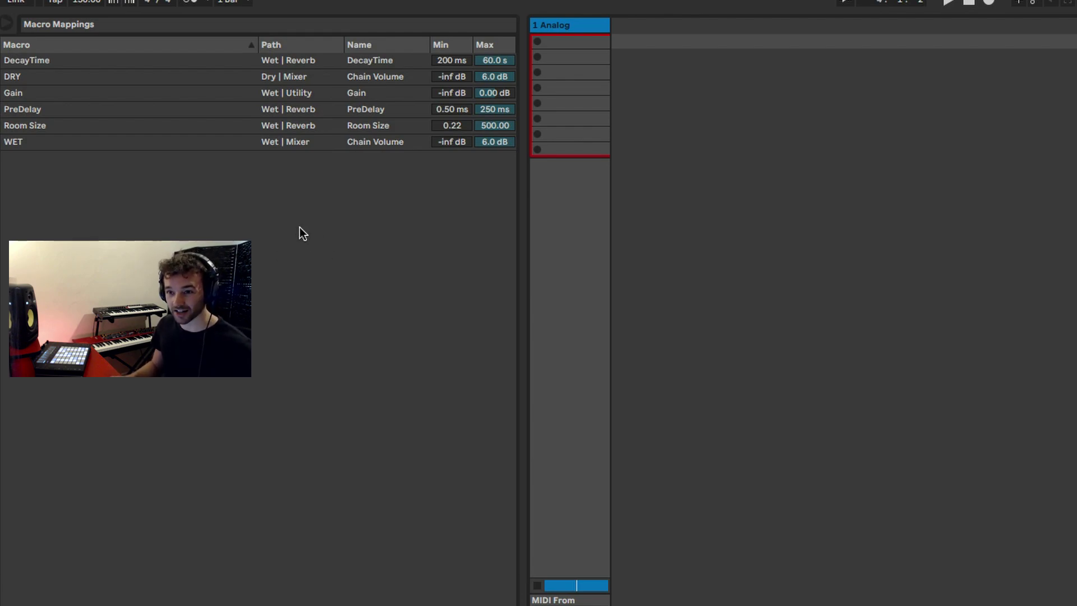
left_click(493, 58)
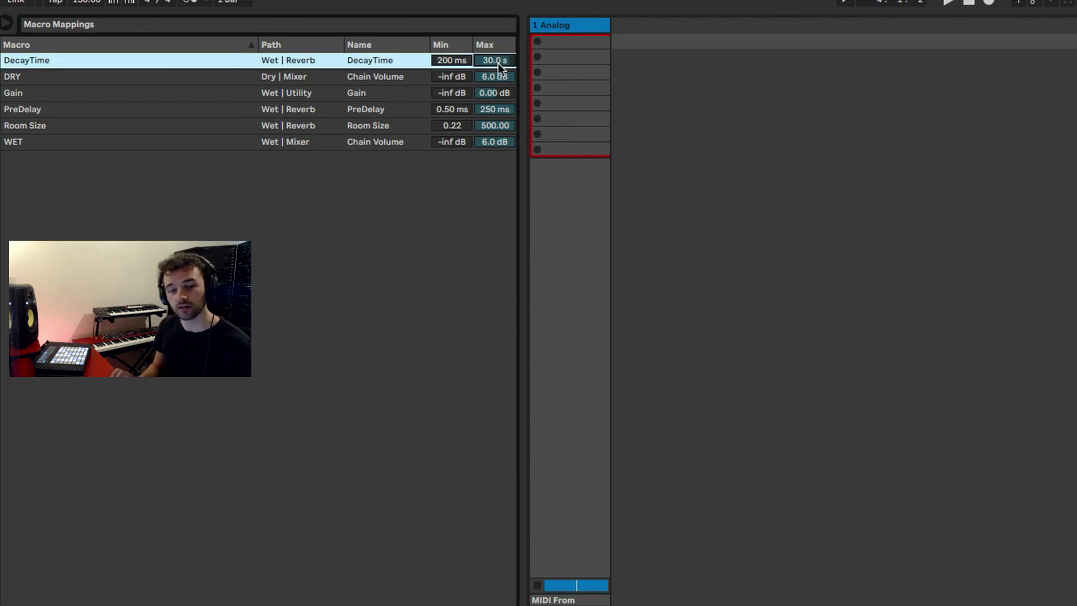
left_click(493, 110)
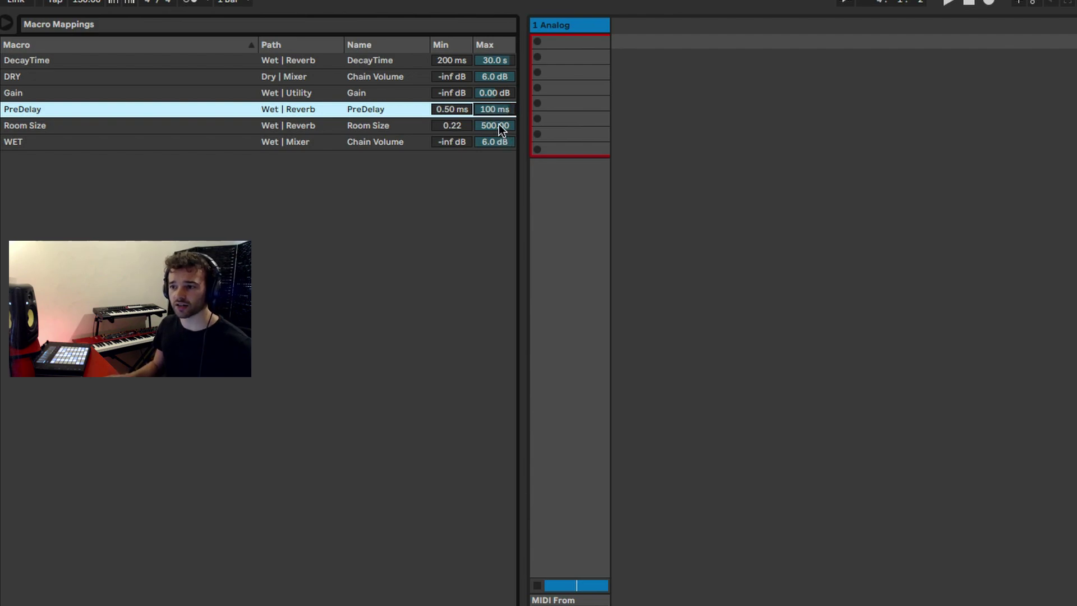
Step: Limit the Room Size macro mapping to a range from 10 to 350
left_click(501, 129)
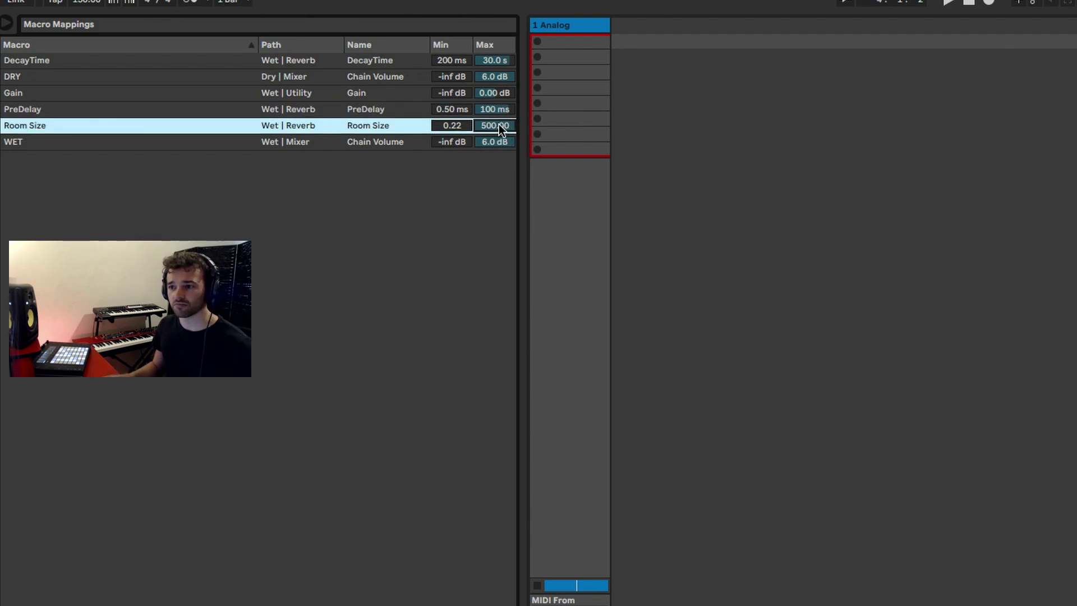
left_click(452, 124)
type("10")
key("Return")
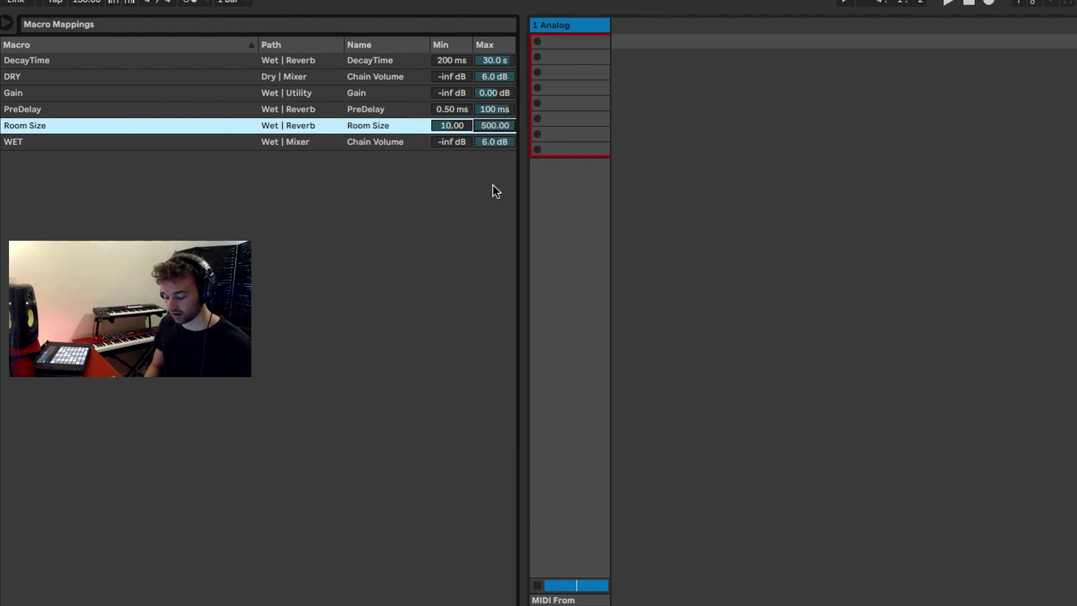
type("350")
key("Return")
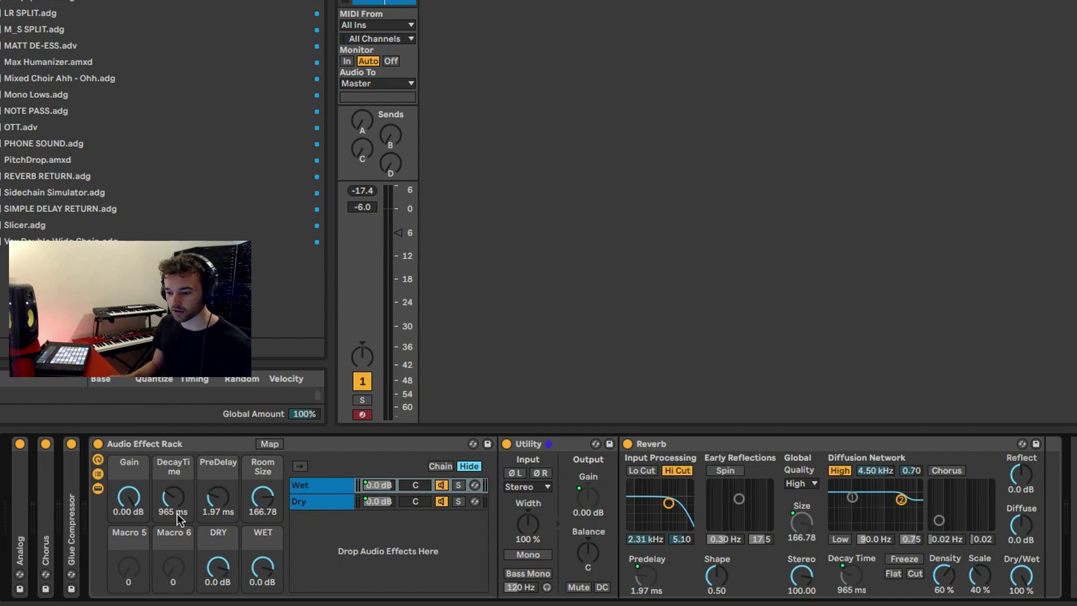
Step: Set the DecayTime macro to 2.00 s, the PreDelay macro to 2.5 ms and the Room Size macro to 100
left_click_drag(180, 505, 175, 482)
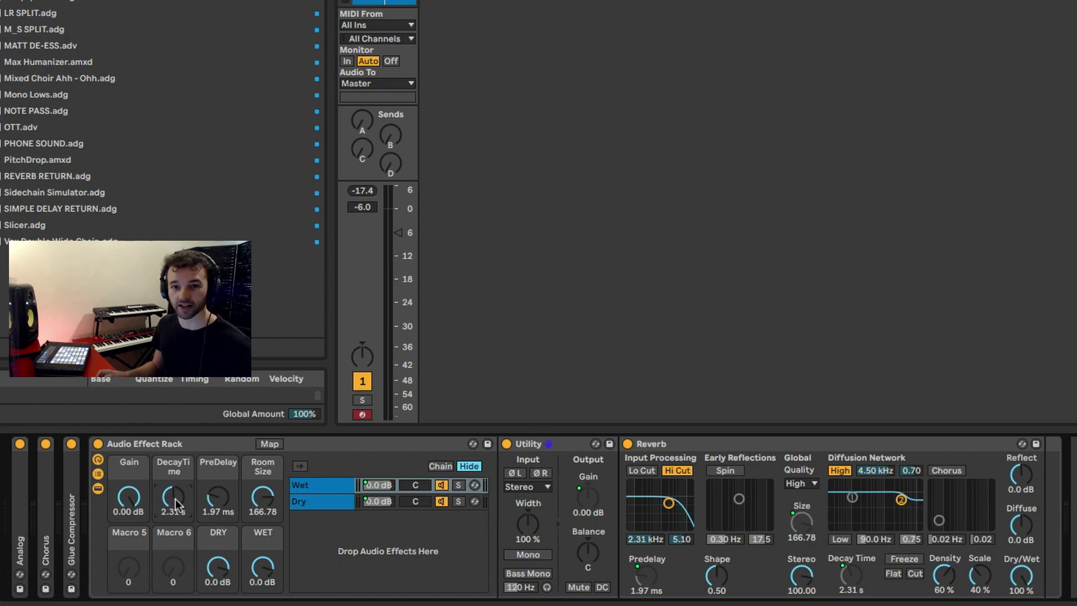
key("Return")
left_click(219, 501)
type("2.5")
key("Return")
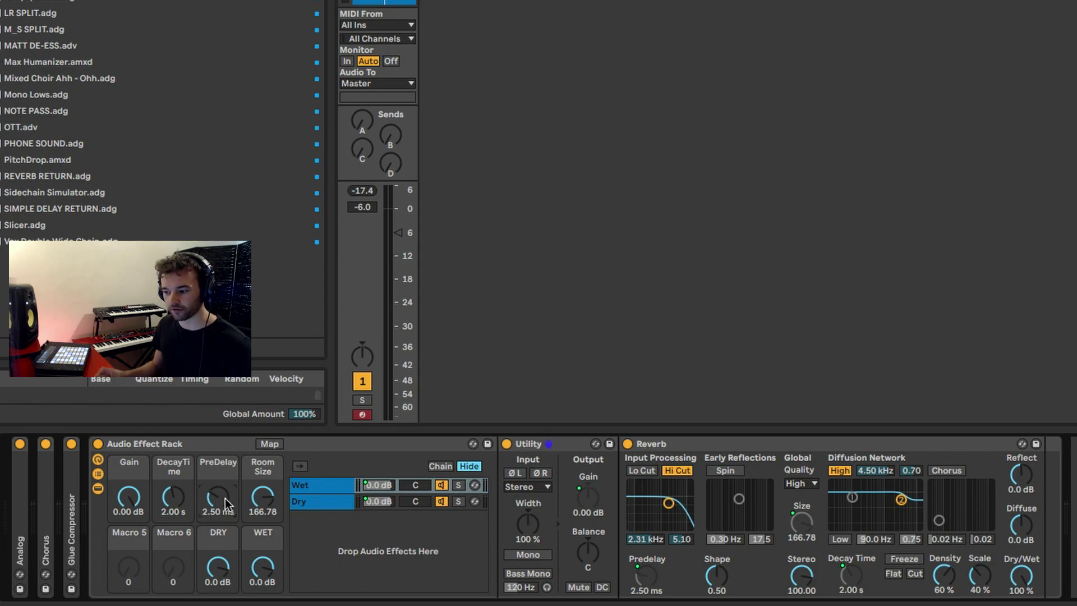
left_click(264, 503)
type("100")
key("Return")
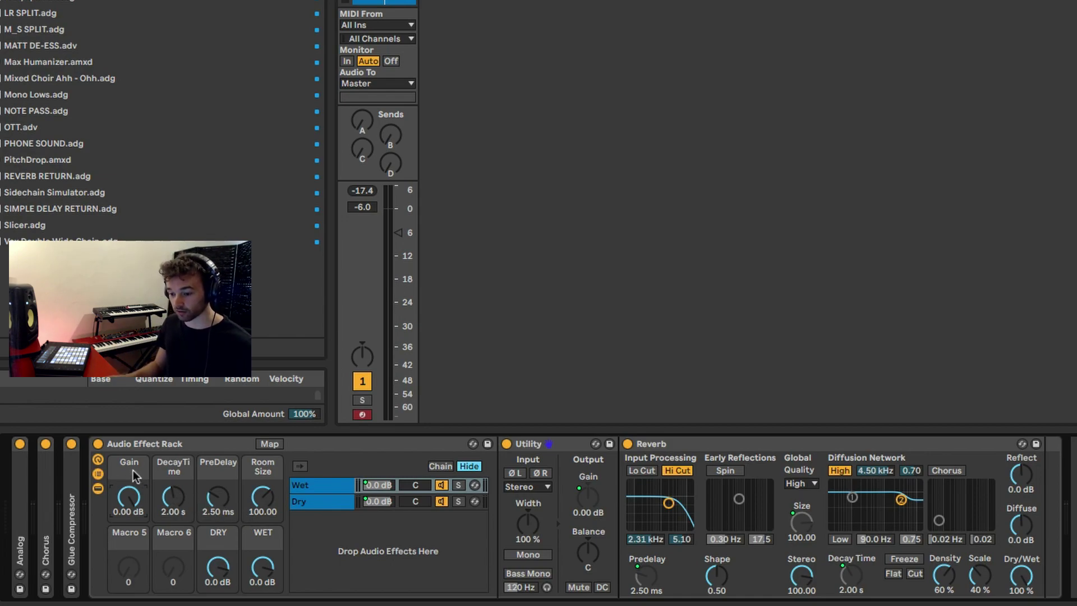
Step: Rename the Gain macro to SEND and the DecayTime macro to DECAY
left_click(133, 505)
key("ctrl+r")
type("SEND")
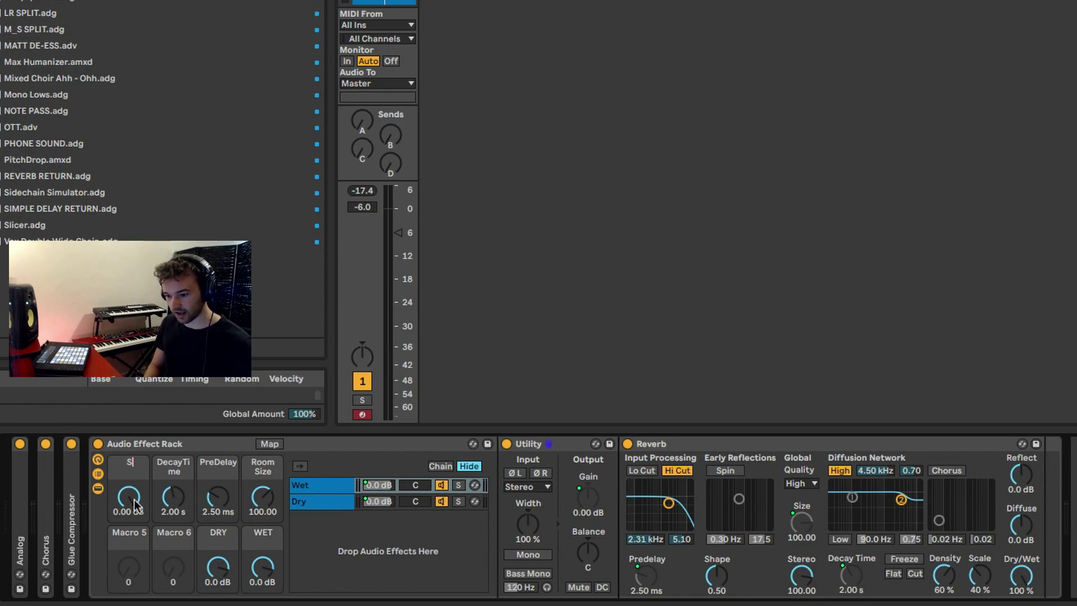
key("Return")
left_click(171, 499)
key("ctrl+r")
type("RECAY")
key("BackSpace")
key("BackSpace")
key("BackSpace")
key("BackSpace")
key("BackSpace")
type("DECAY")
key("Return")
Step: Rename the PreDelay macro to PREDELAY and the Room Size macro to SIZE
left_click(229, 499)
key("ctrl+r")
type("PREDELAY")
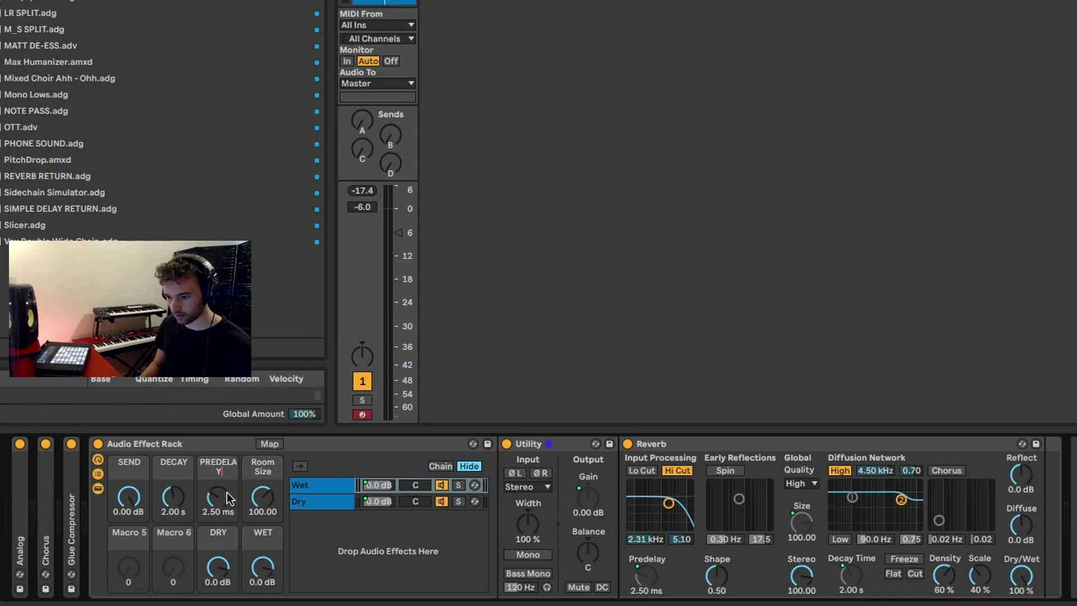
key("Return")
left_click(264, 496)
key("ctrl+r")
type("SIZE")
key("Return")
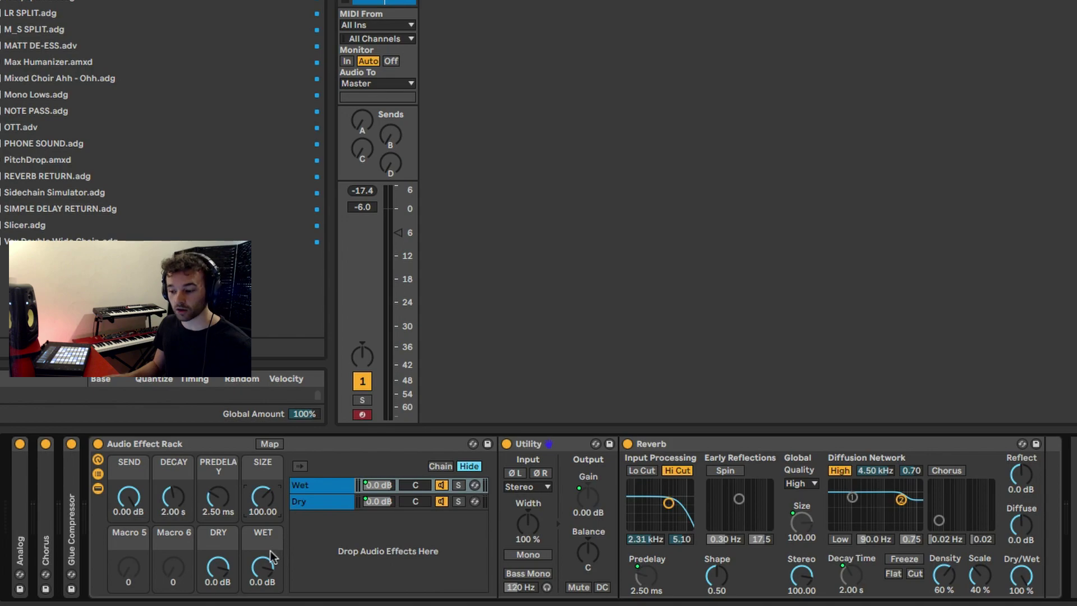
Step: Color the WET macro bright yellow, the DRY macro the darkest grey and the SEND macro light yellow
right_click(265, 570)
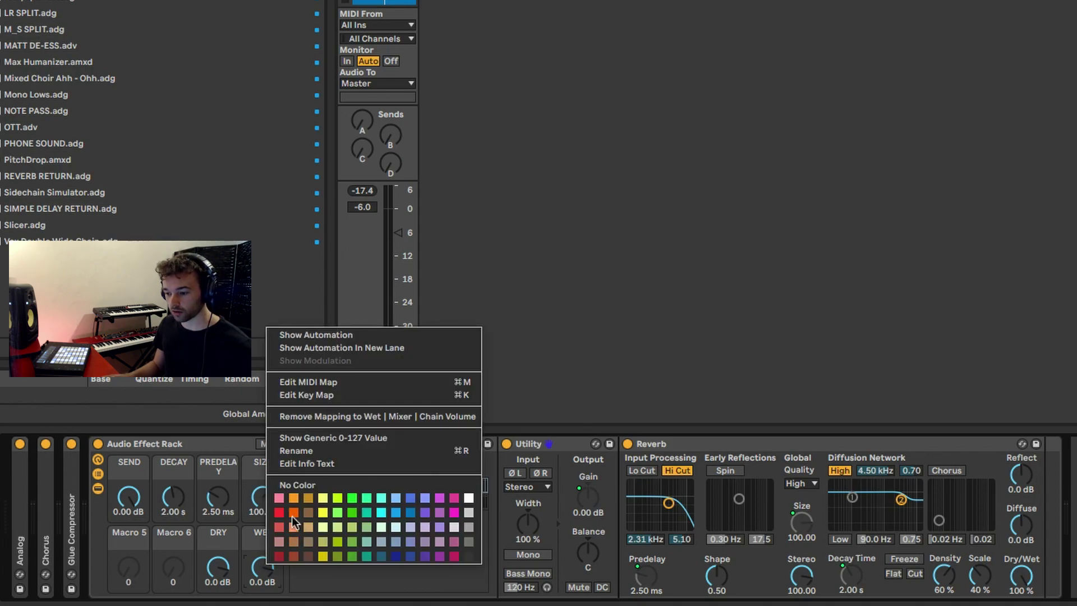
left_click(323, 513)
right_click(212, 549)
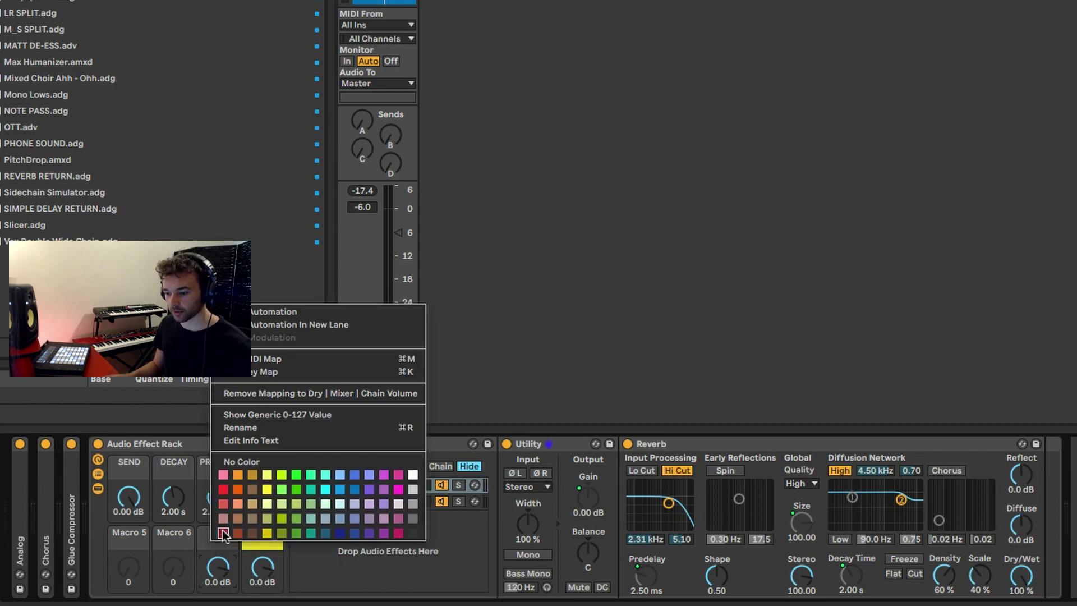
left_click(412, 529)
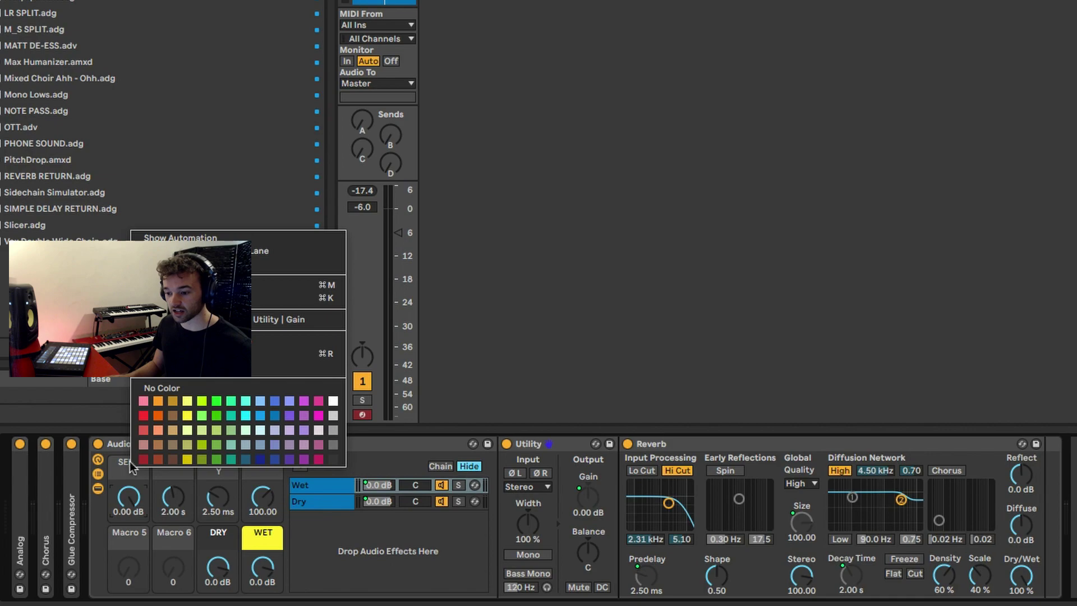
left_click(187, 402)
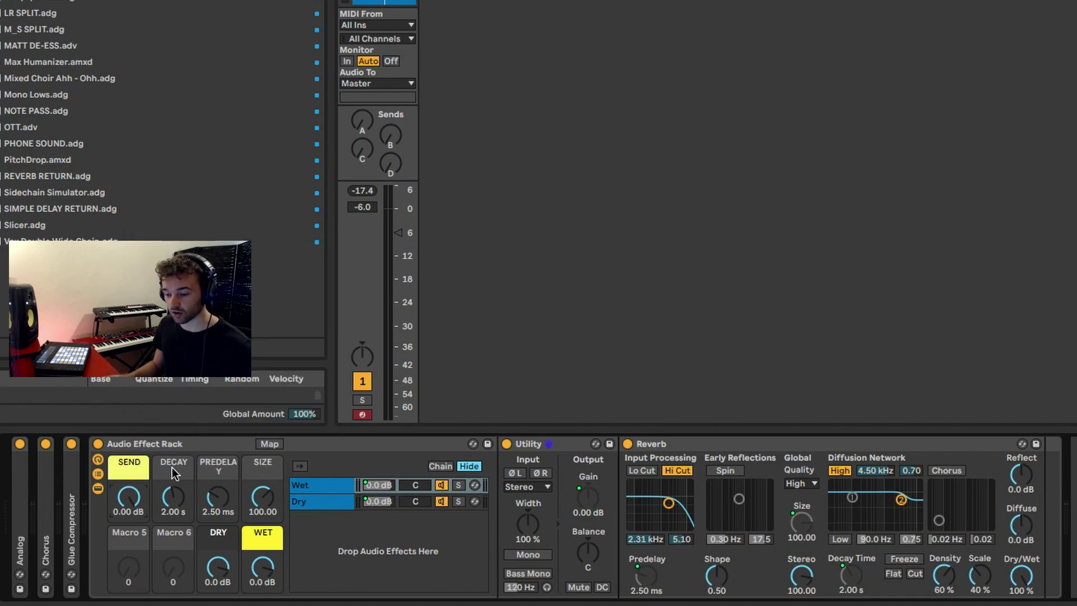
Step: Color the DECAY, PREDELAY and SIZE macros dark red
right_click(174, 474)
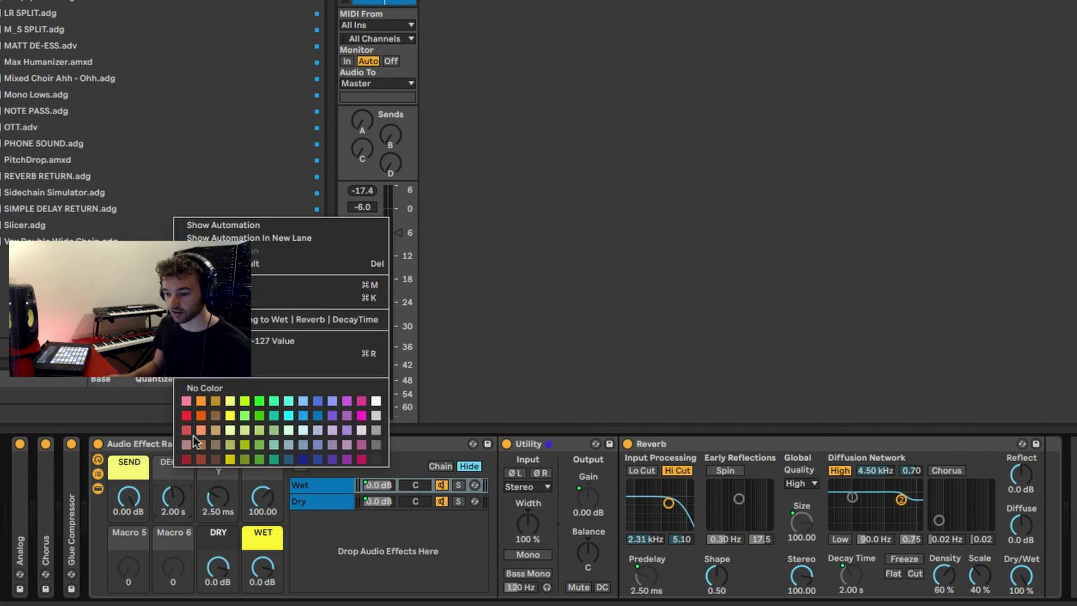
left_click(186, 462)
right_click(213, 476)
left_click(224, 461)
right_click(258, 475)
left_click(271, 462)
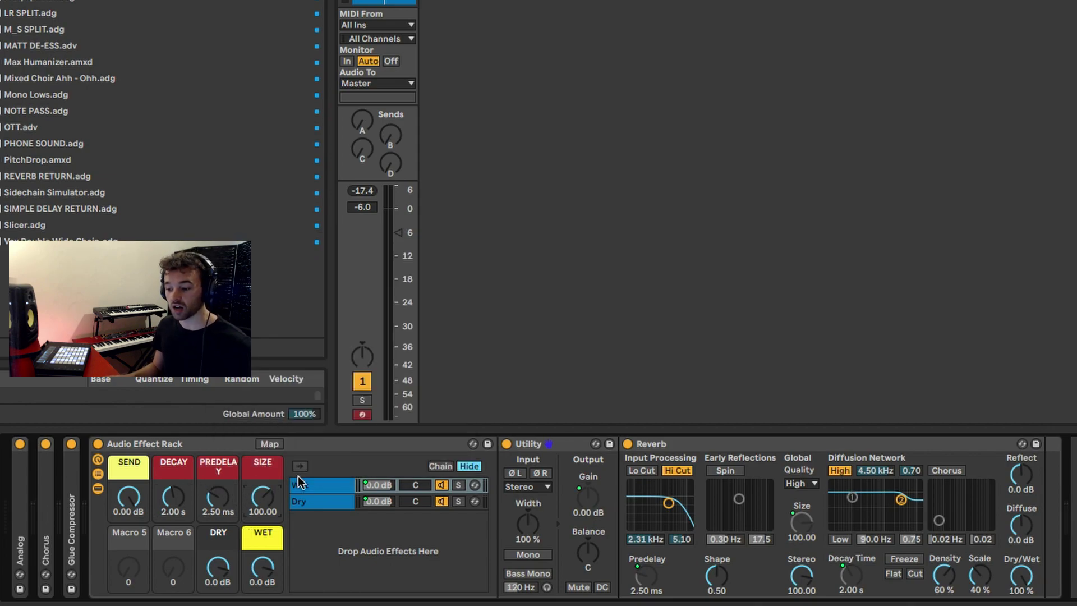
Step: Hide the rack's devices and chain list, leaving only its macro controls shown
left_click(98, 489)
left_click(98, 475)
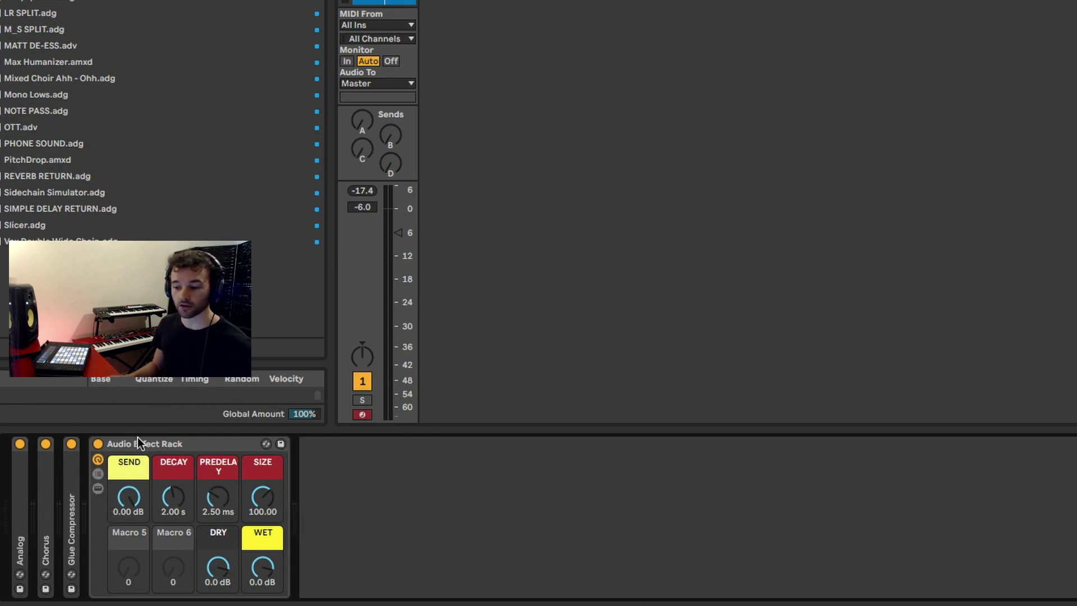
Step: Rename the rack REVERB RETURN RACK and save it as a preset under that name
left_click(166, 449)
key("super+r")
type("REVERB RETU")
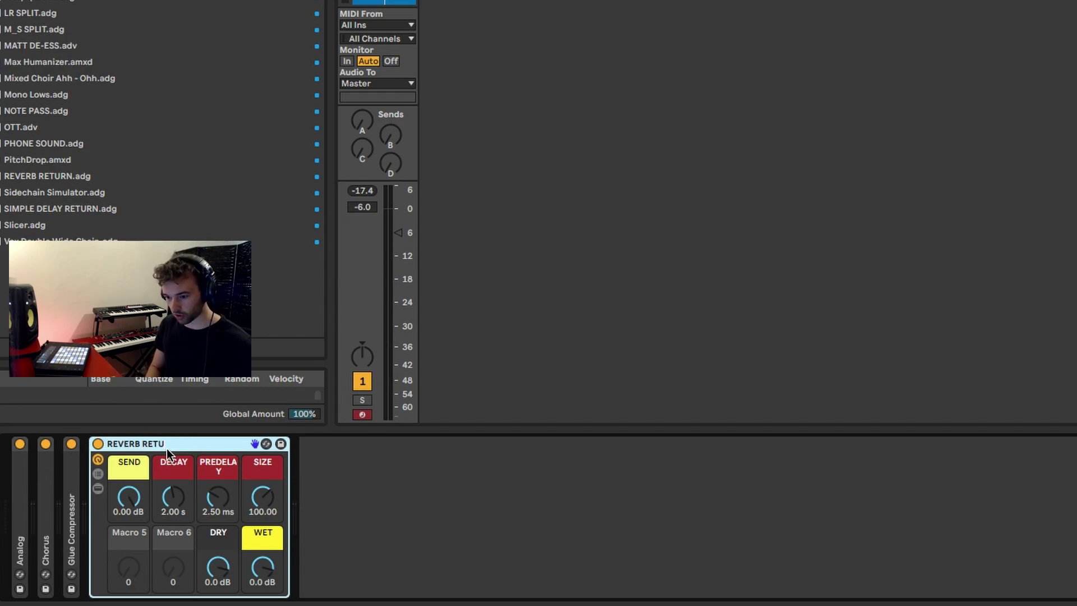
type("RN RACK")
key("Return")
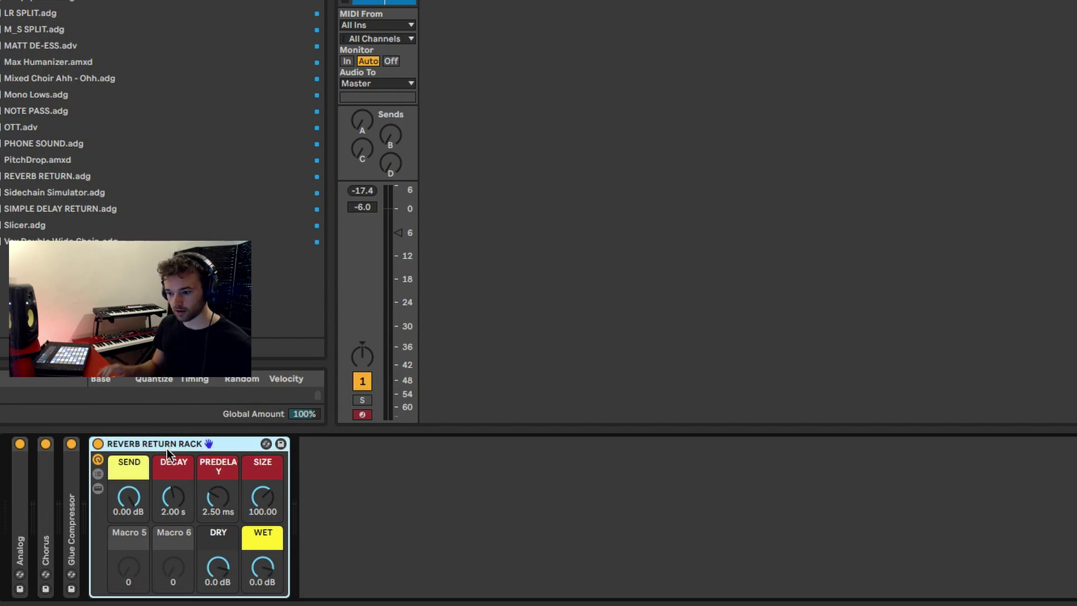
left_click(281, 444)
key("Return")
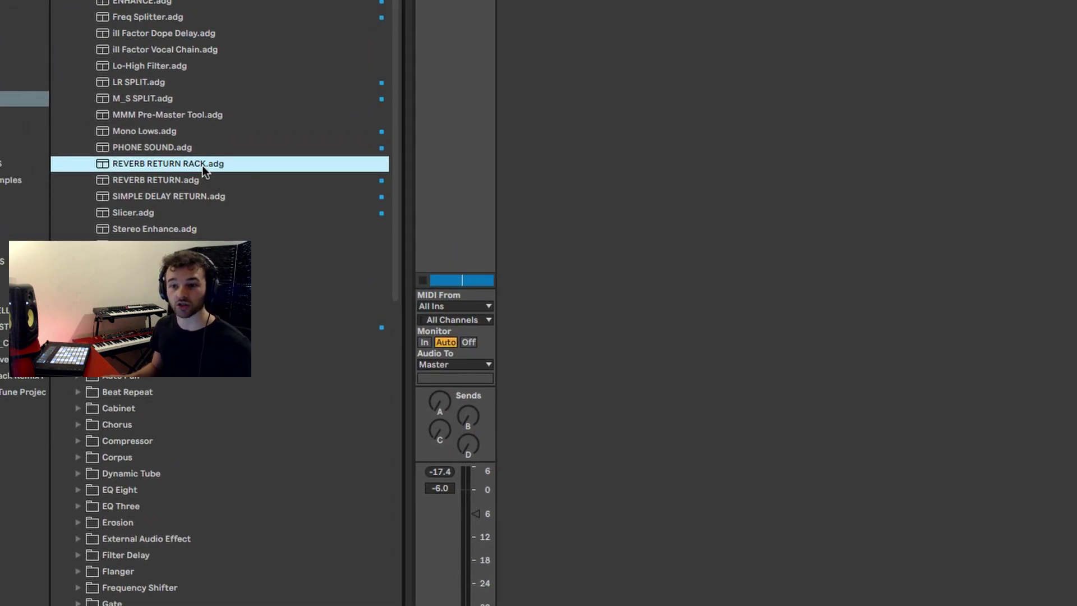